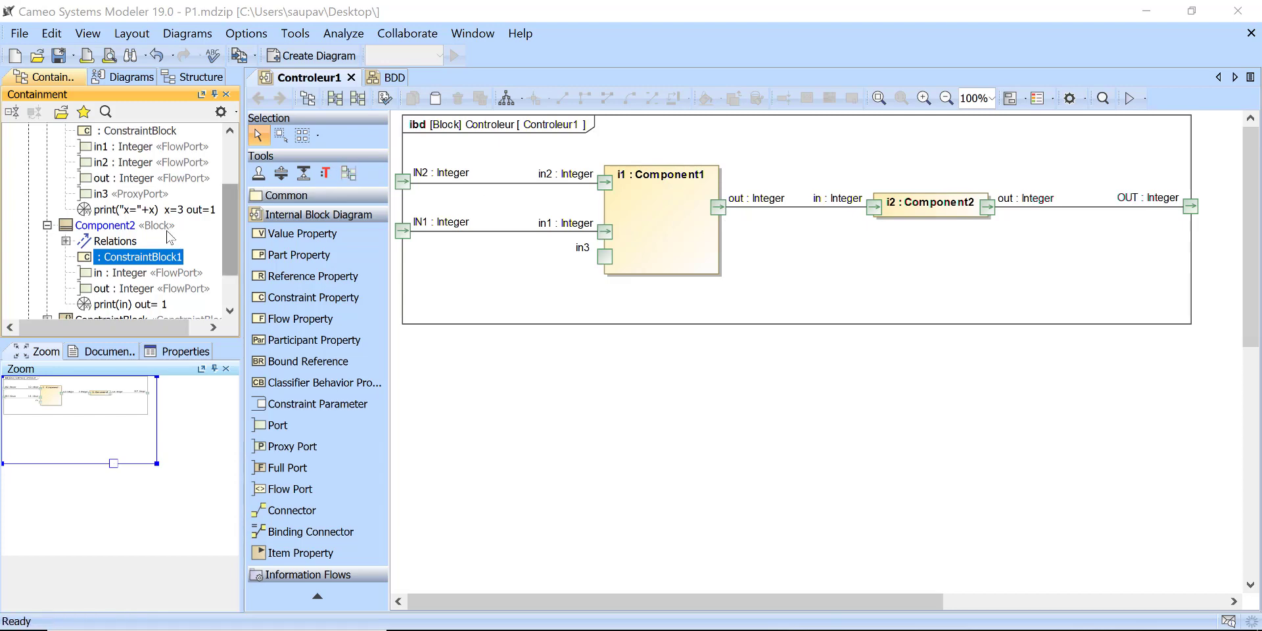
pyautogui.scroll(-1, 170, 236)
pyautogui.scroll(3, 158, 233)
pyautogui.click(112, 184)
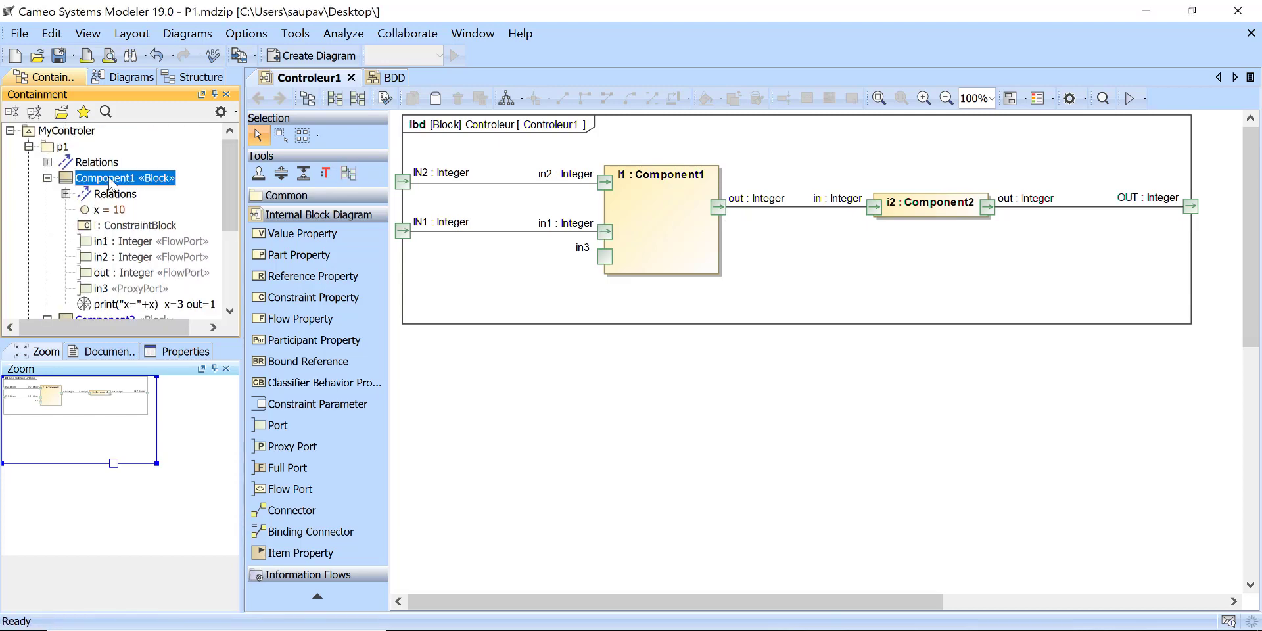
pyautogui.click(293, 55)
pyautogui.click(826, 75)
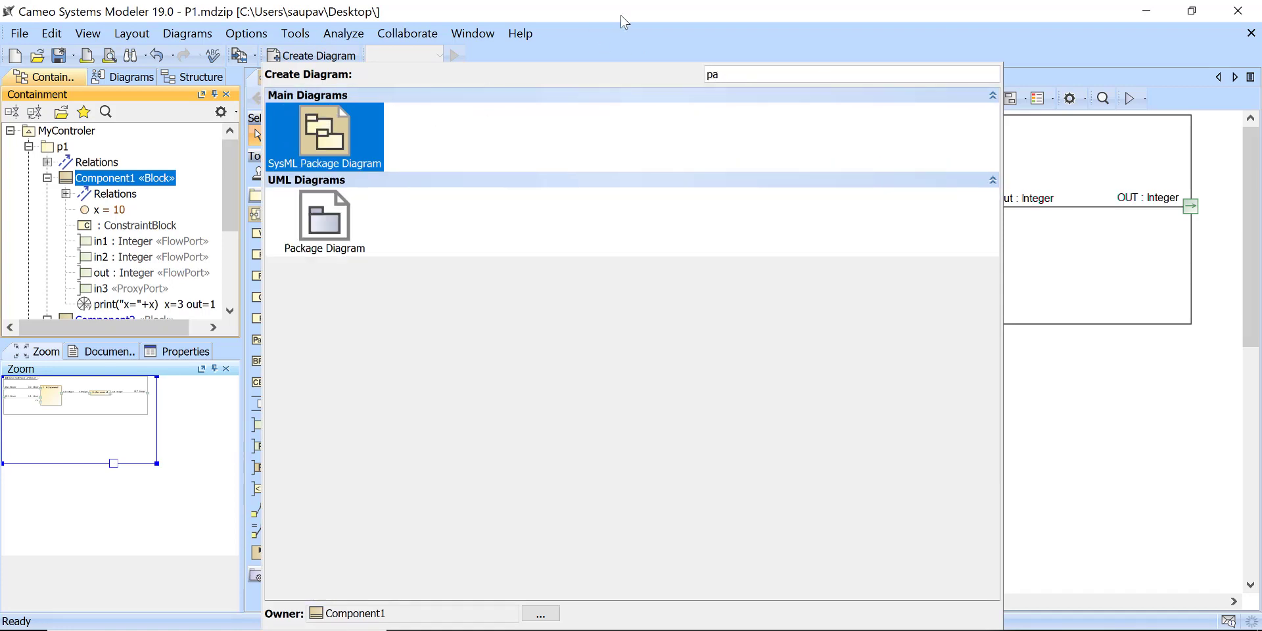
# Step: Create a SysML Parametric Diagram for the Component1 block, displaying its constraint property and the in1, in2 and out ports
pyautogui.click(110, 178)
pyautogui.rightClick(110, 178)
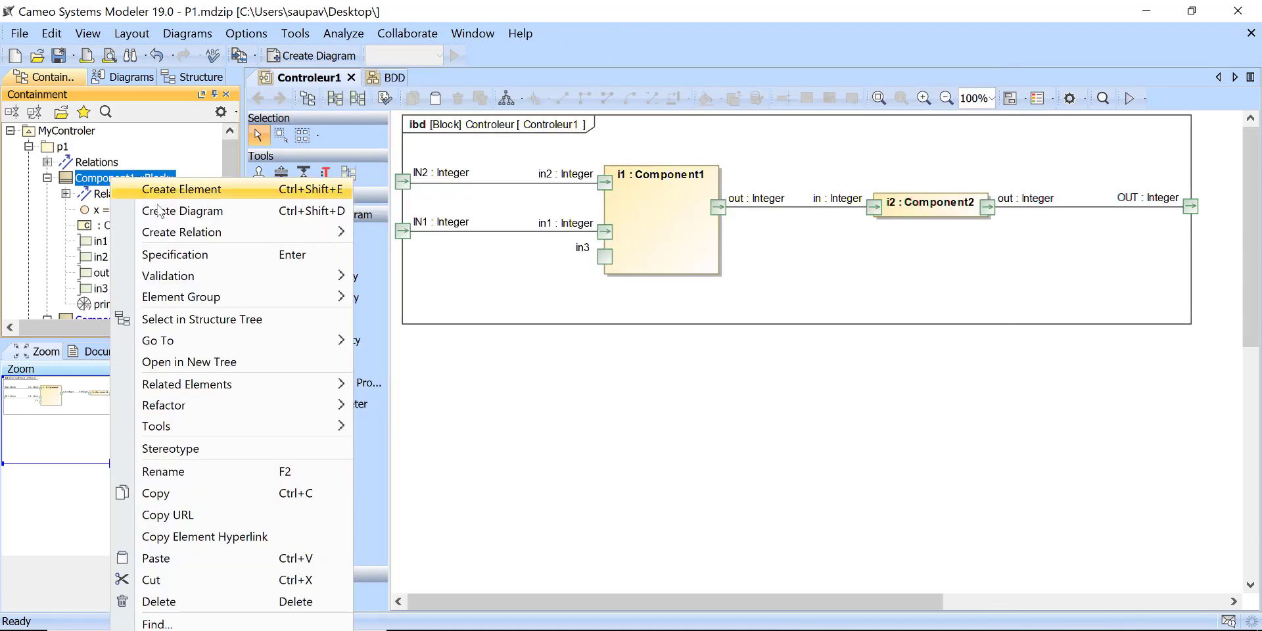
pyautogui.click(201, 209)
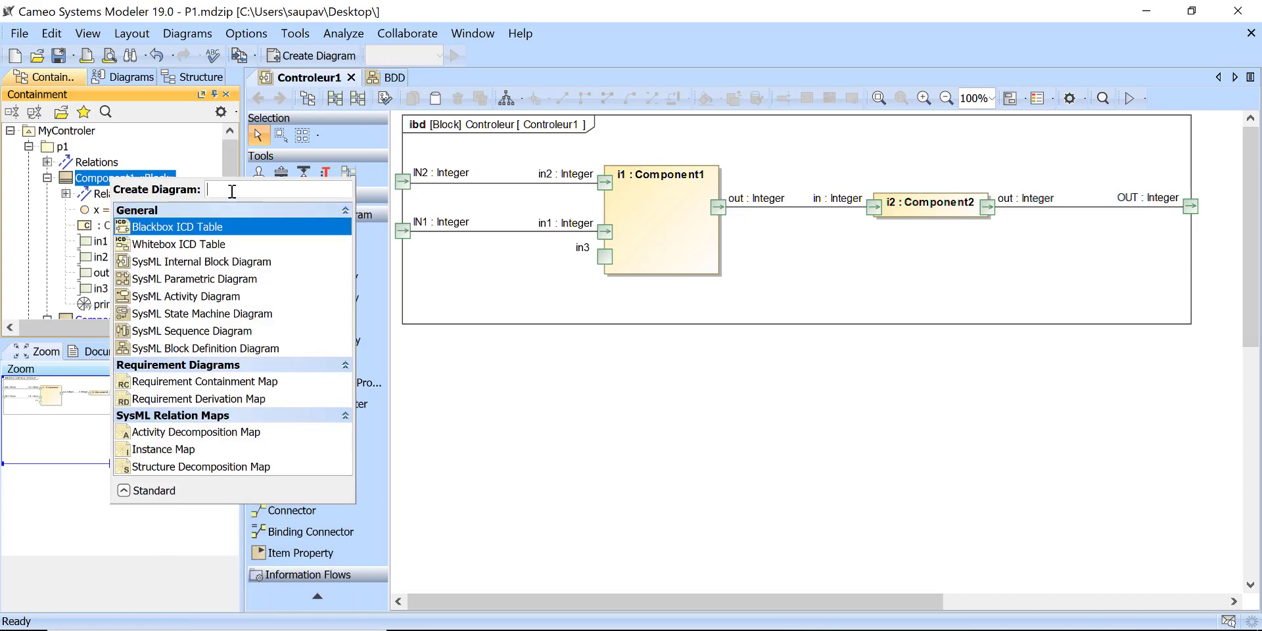
pyautogui.click(159, 278)
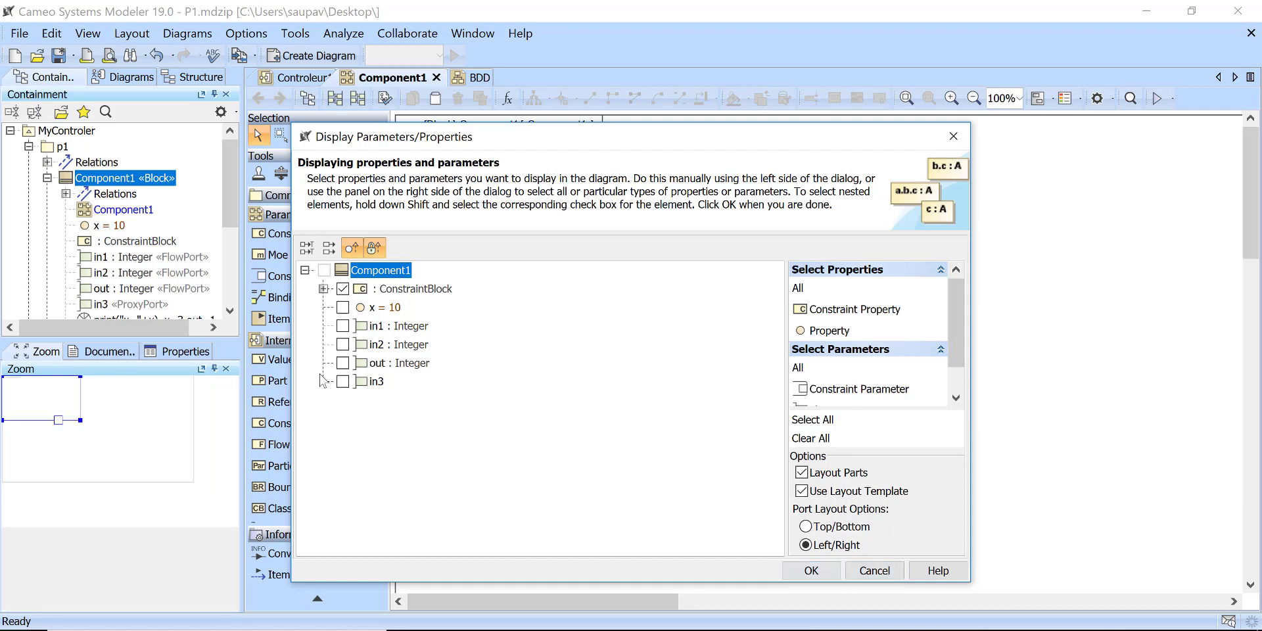
pyautogui.click(343, 326)
pyautogui.click(343, 345)
pyautogui.click(343, 363)
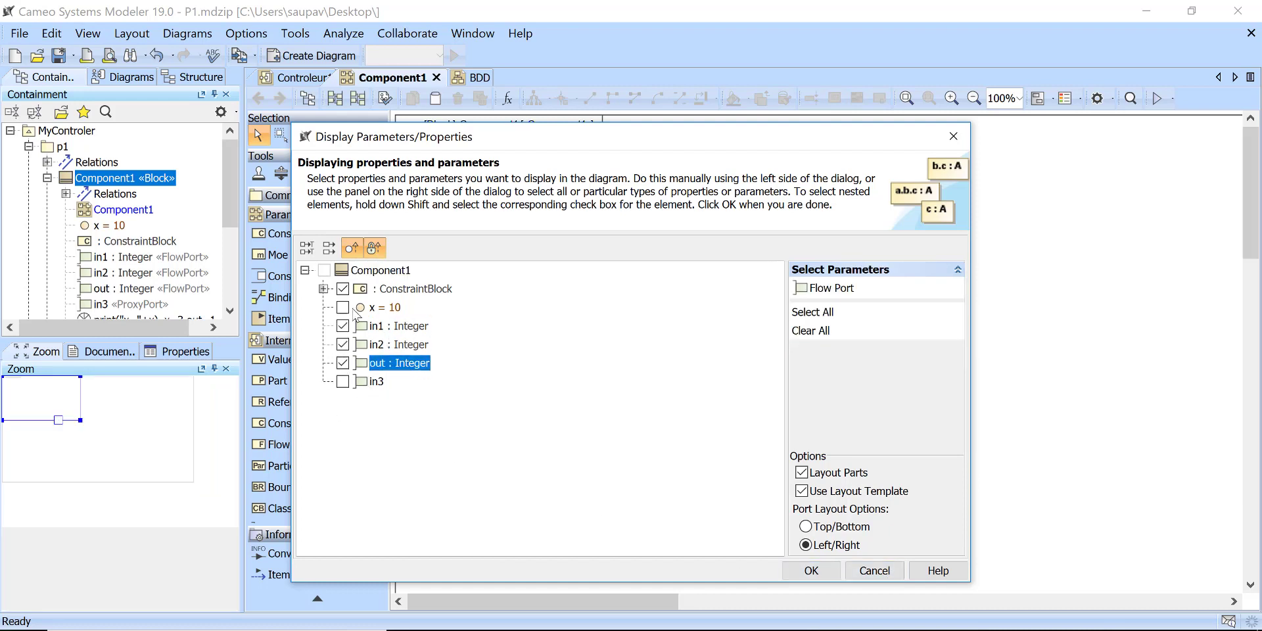
pyautogui.click(826, 572)
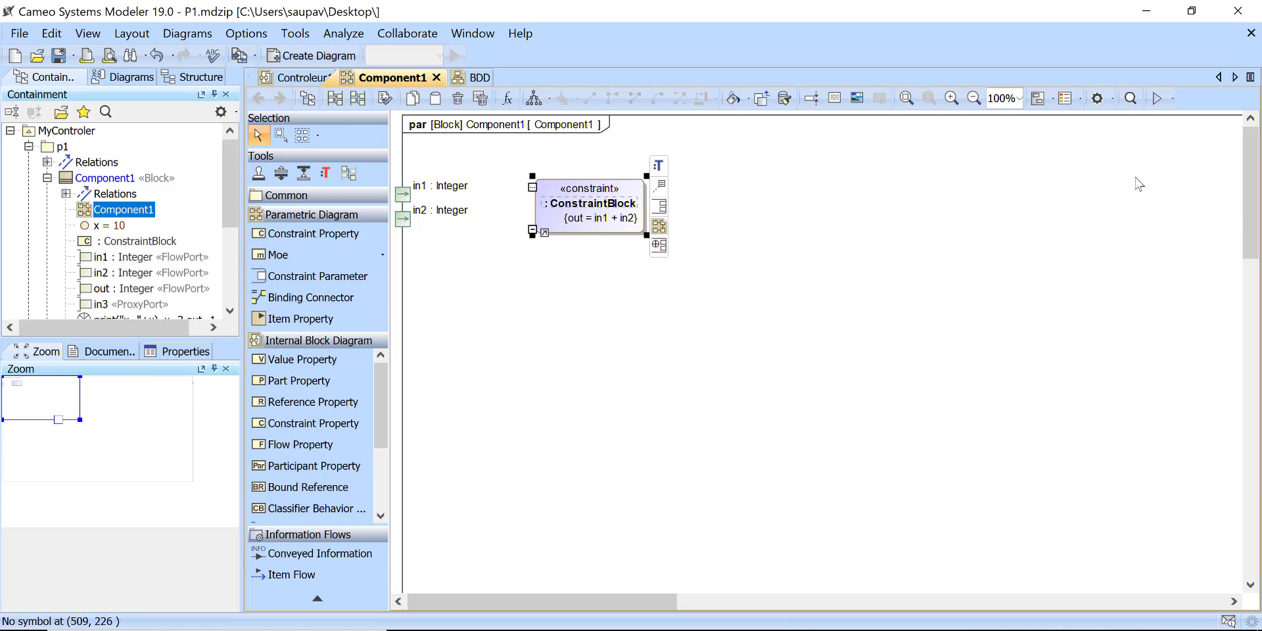
# Step: Shrink the Component1 diagram frame to fit around its ports and constraint block
pyautogui.click(1187, 126)
pyautogui.doubleClick(1227, 116)
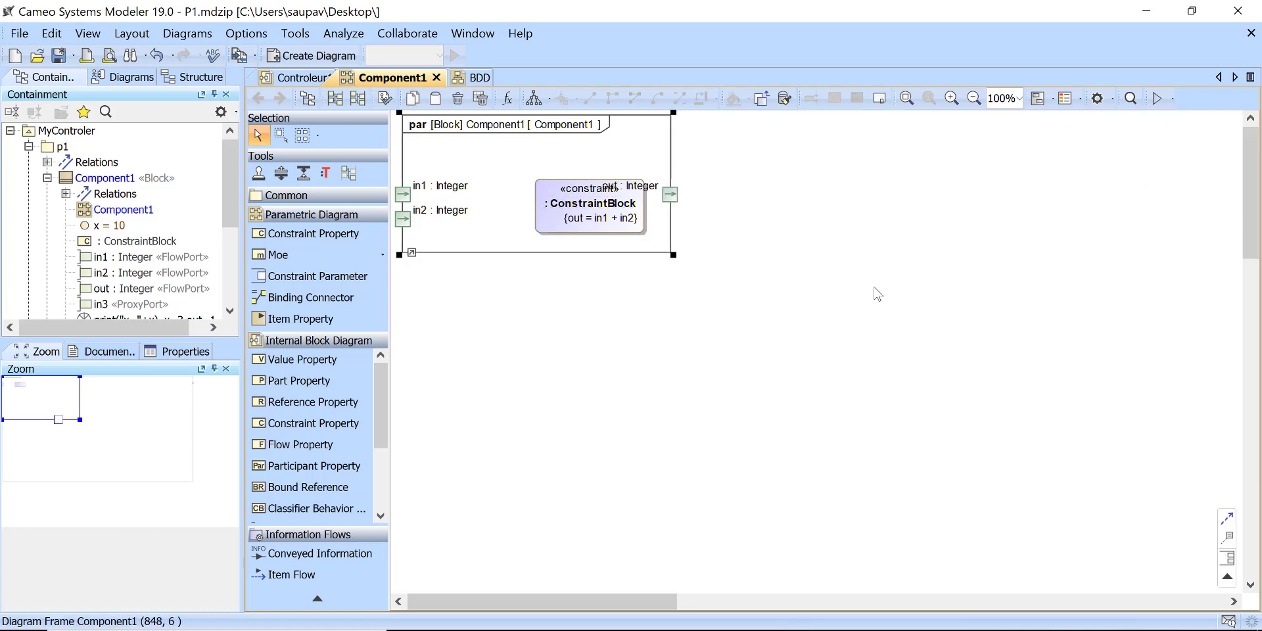
pyautogui.click(875, 291)
# Step: Delete the existing ConstraintBlock and ConstraintBlock1 elements from the model
pyautogui.scroll(-2, 175, 208)
pyautogui.scroll(-2, 177, 212)
pyautogui.click(109, 267)
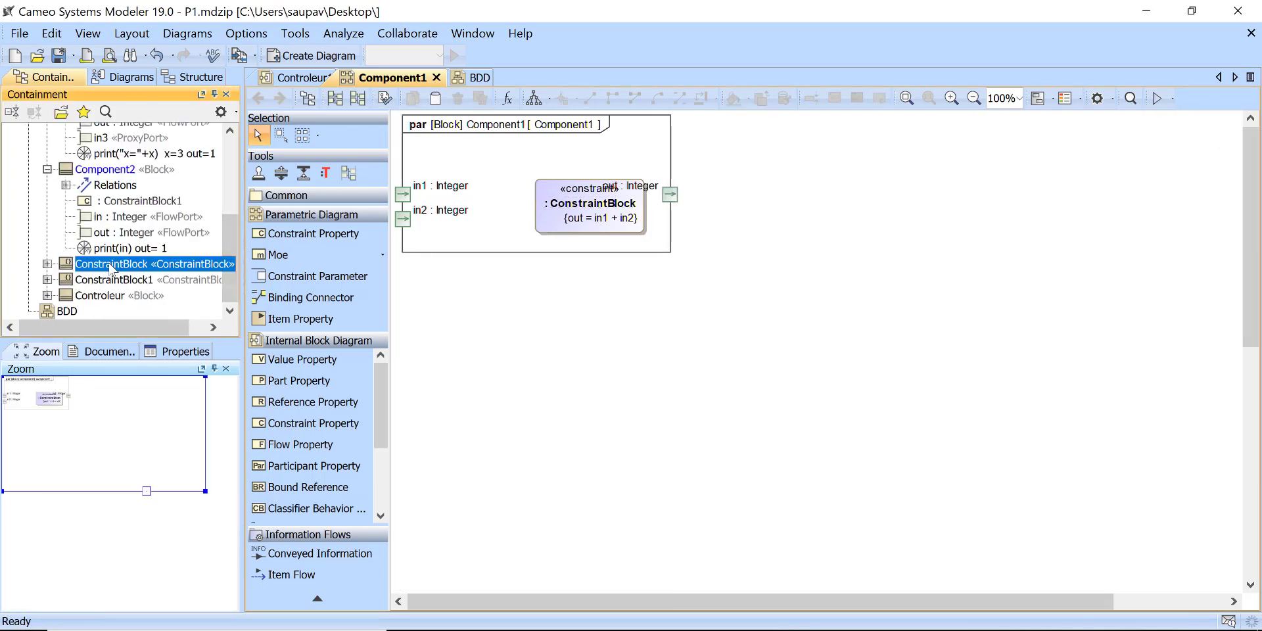
pyautogui.keyDown('ctrl'); pyautogui.click(111, 282); pyautogui.keyUp('ctrl')
pyautogui.press('Delete')
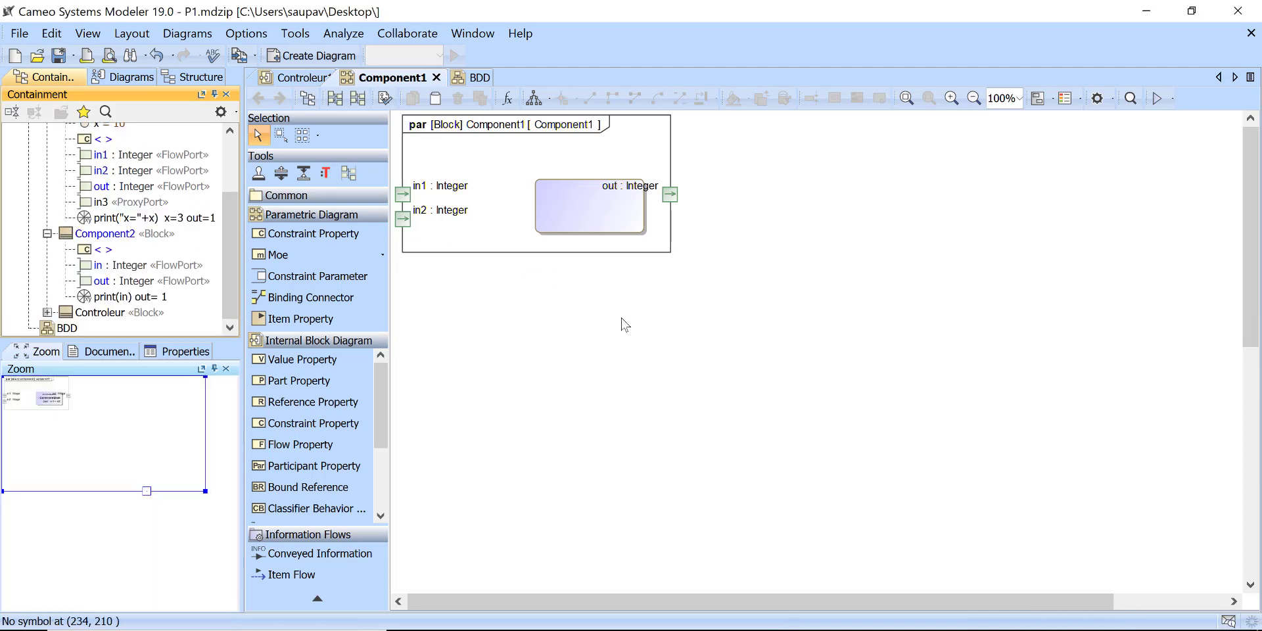
# Step: Delete the leftover empty constraint properties from the Component1 diagram and from the Component2 block
pyautogui.click(598, 200)
pyautogui.press('Delete')
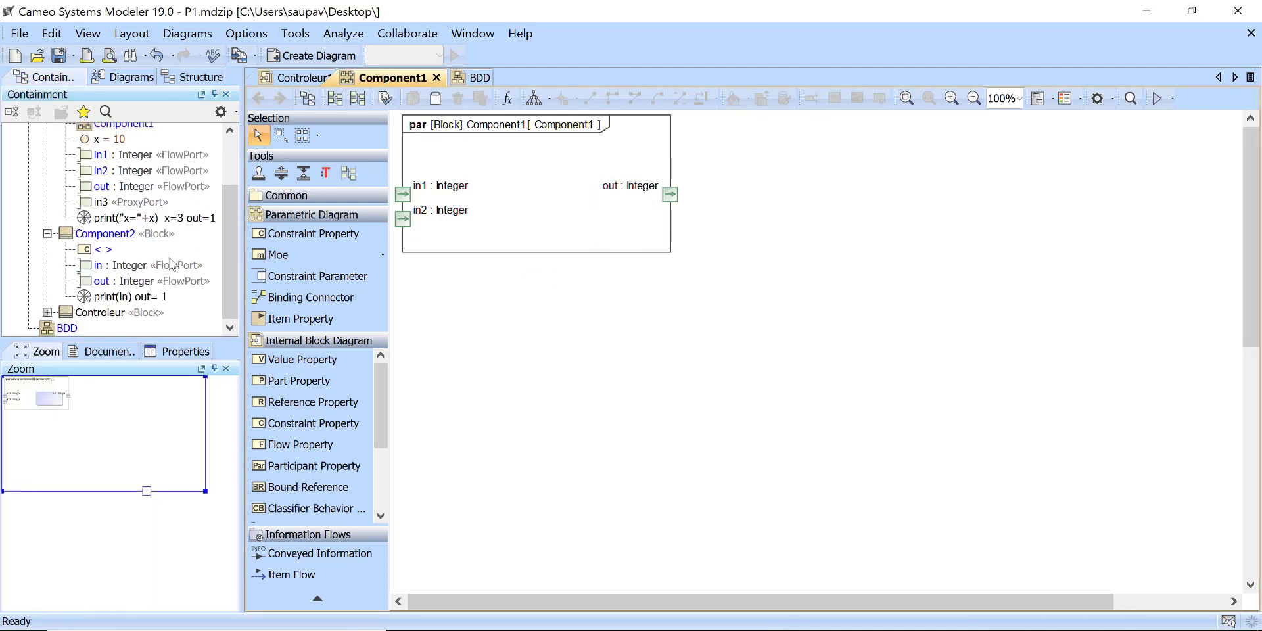
pyautogui.scroll(3, 132, 283)
pyautogui.scroll(-1, 102, 292)
pyautogui.click(102, 275)
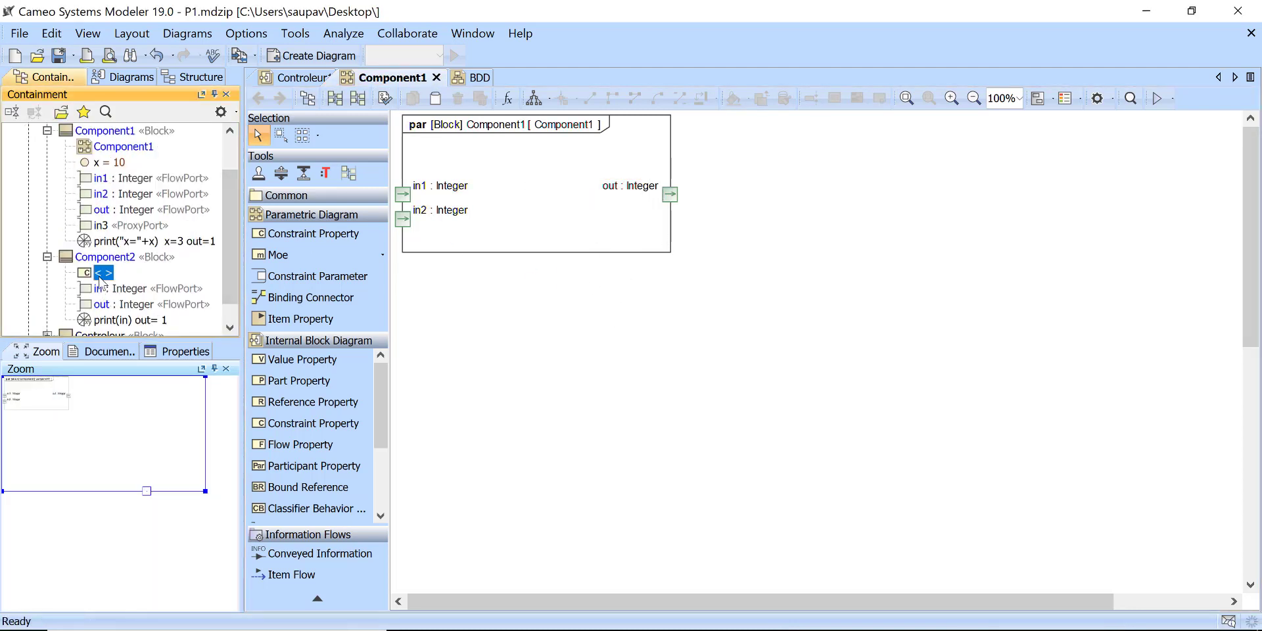
pyautogui.press('Delete')
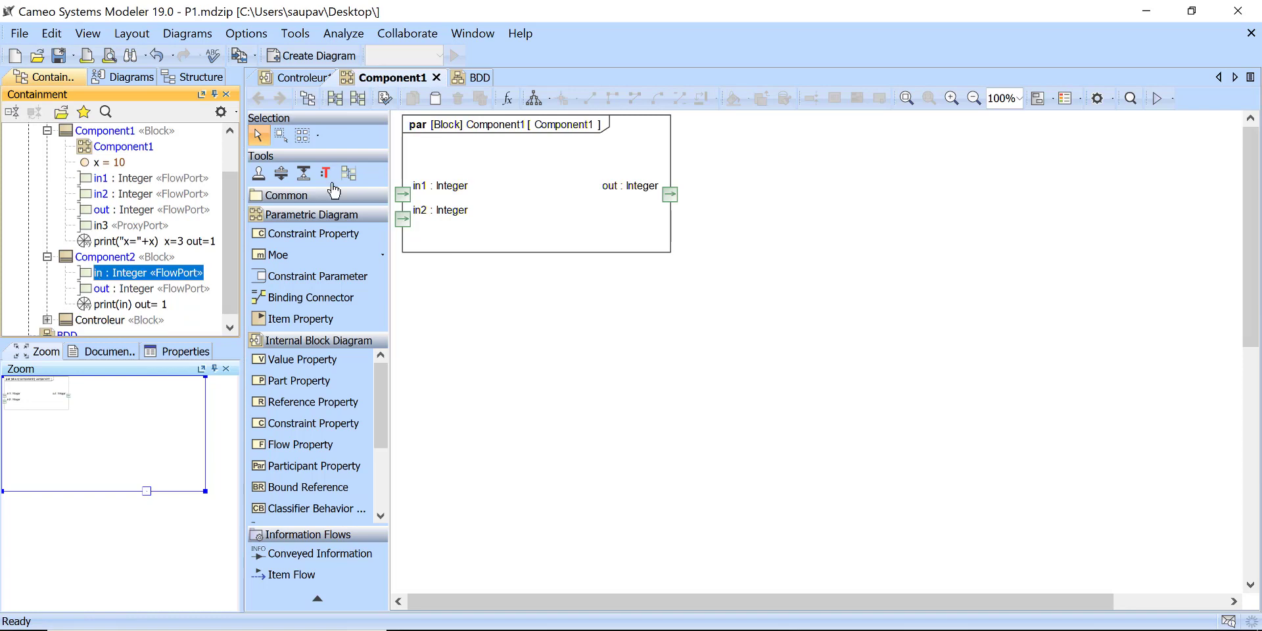
# Step: Add the constraint out = in1 + in2, copied from Notepad, with the Parametric Equation Wizard, and move its block clear below the ports
pyautogui.click(509, 99)
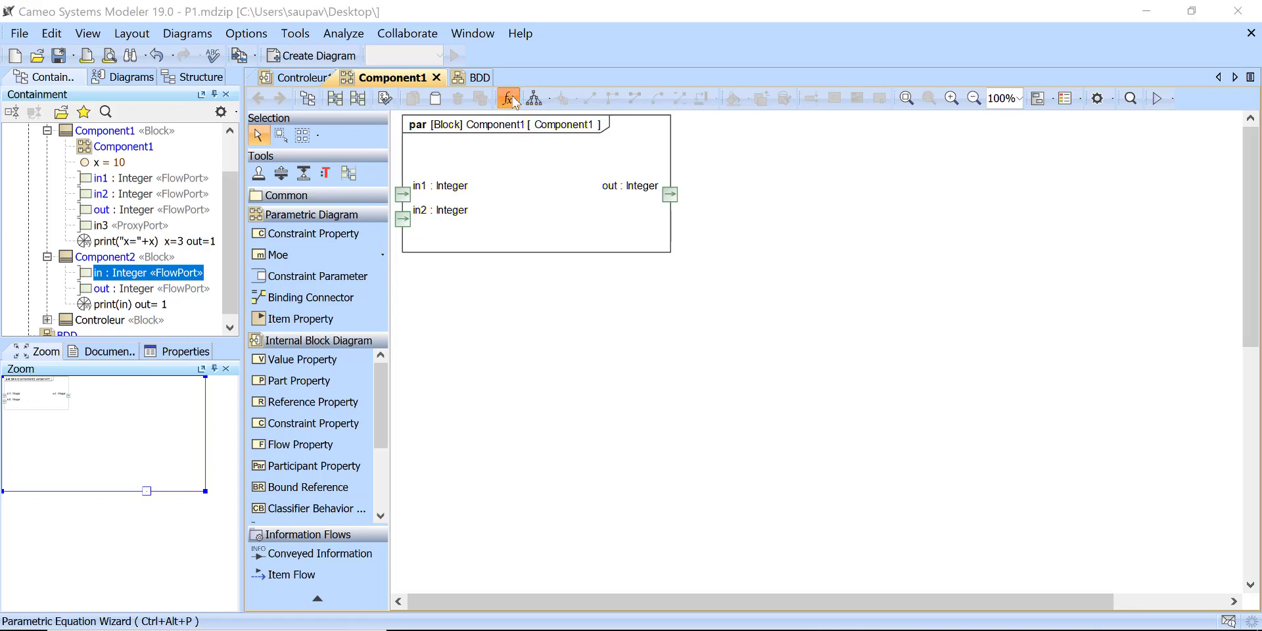
pyautogui.hotkey('alt', 'Tab')
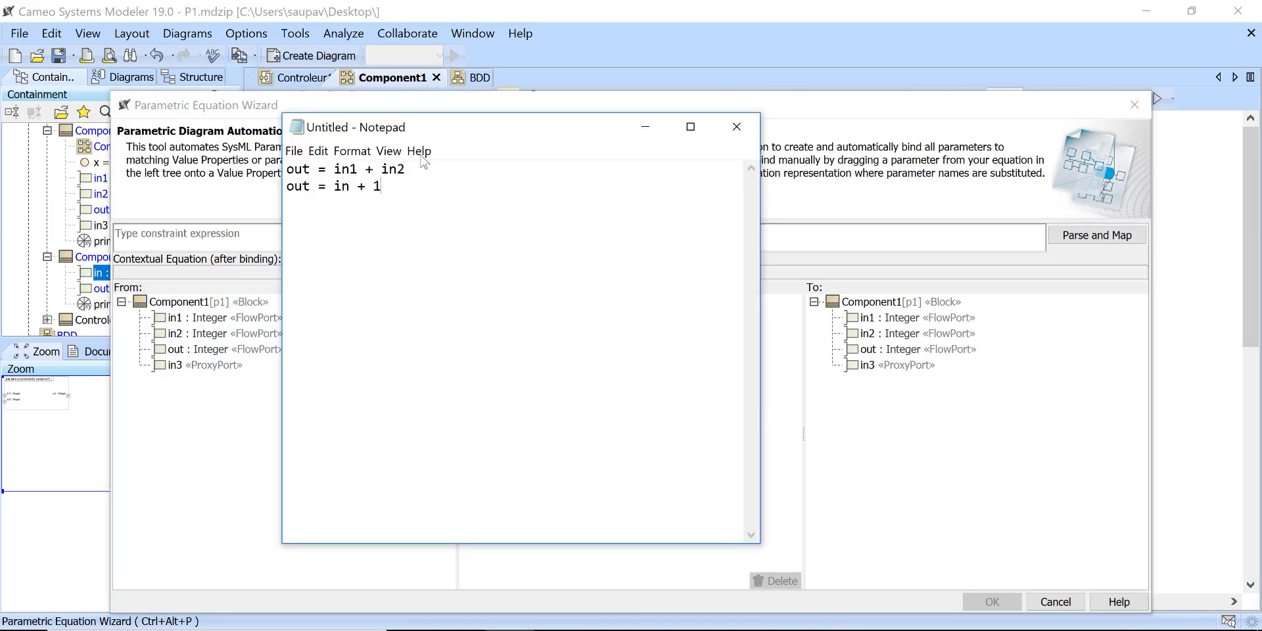
pyautogui.moveTo(406, 173); pyautogui.dragTo(290, 169)
pyautogui.hotkey('ctrl', 'c')
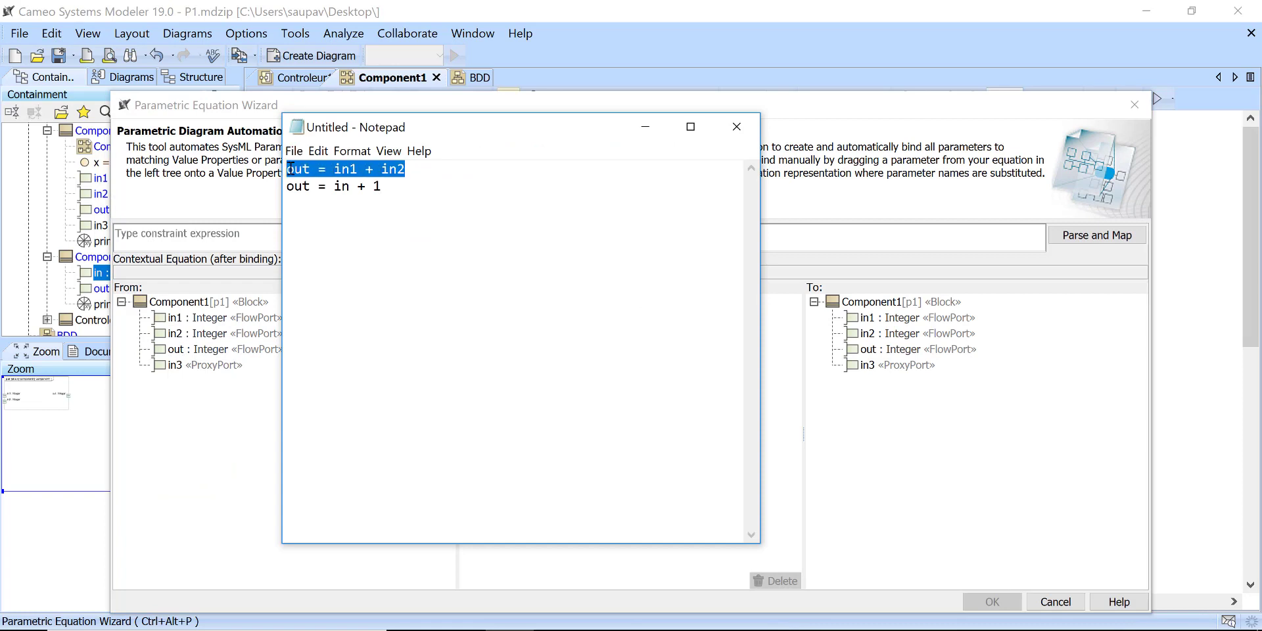
pyautogui.click(191, 249)
pyautogui.hotkey('ctrl', 'v')
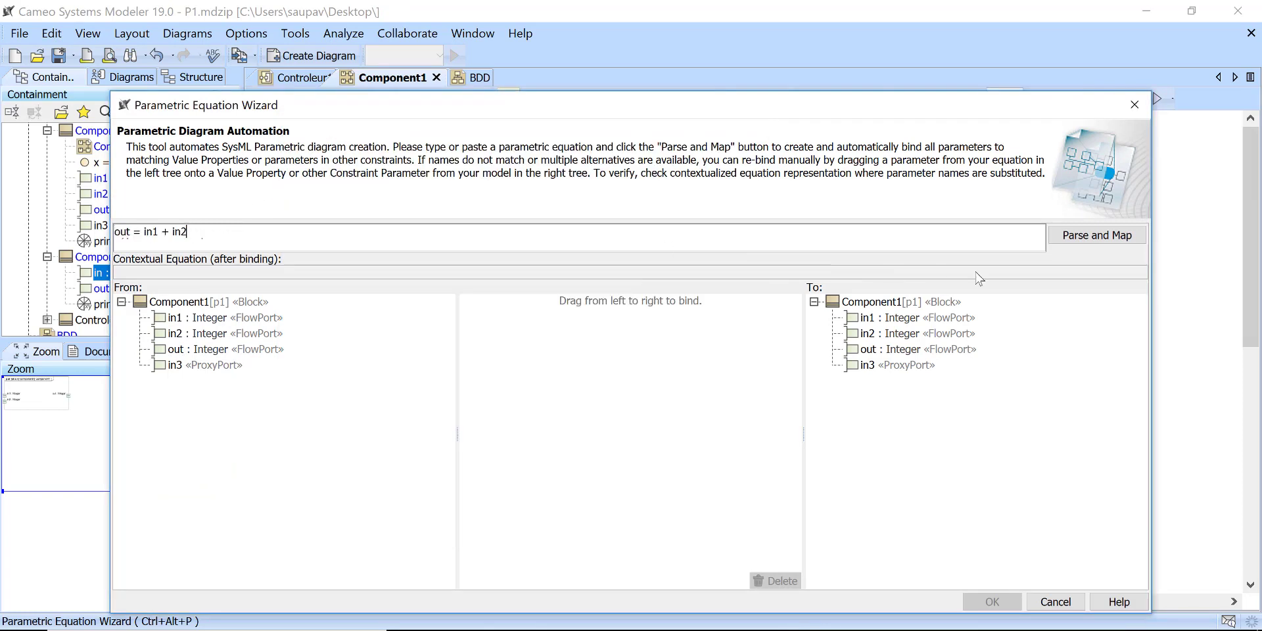
pyautogui.click(1096, 242)
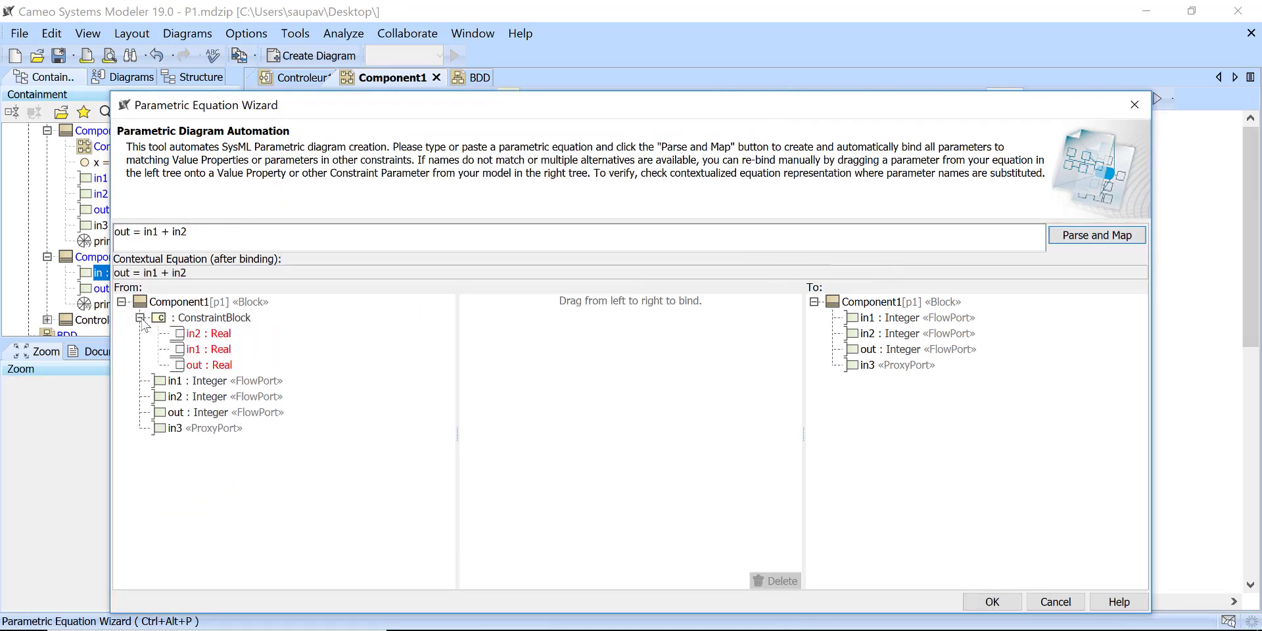
pyautogui.click(989, 602)
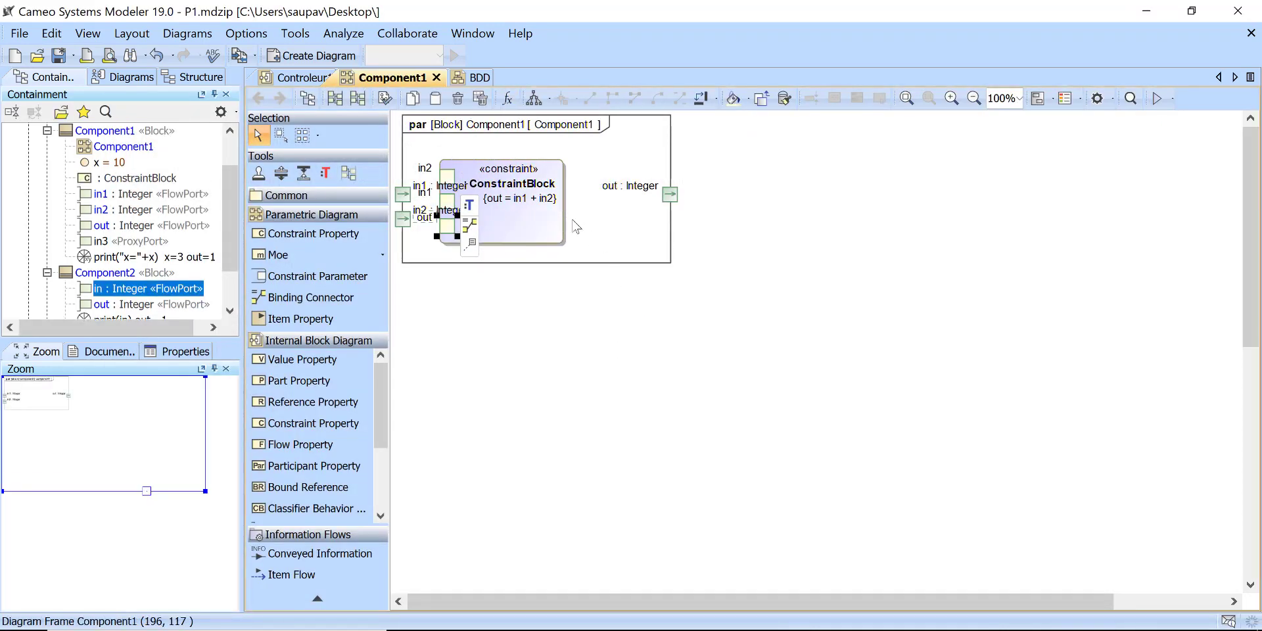
pyautogui.moveTo(549, 233); pyautogui.dragTo(609, 315)
pyautogui.click(536, 487)
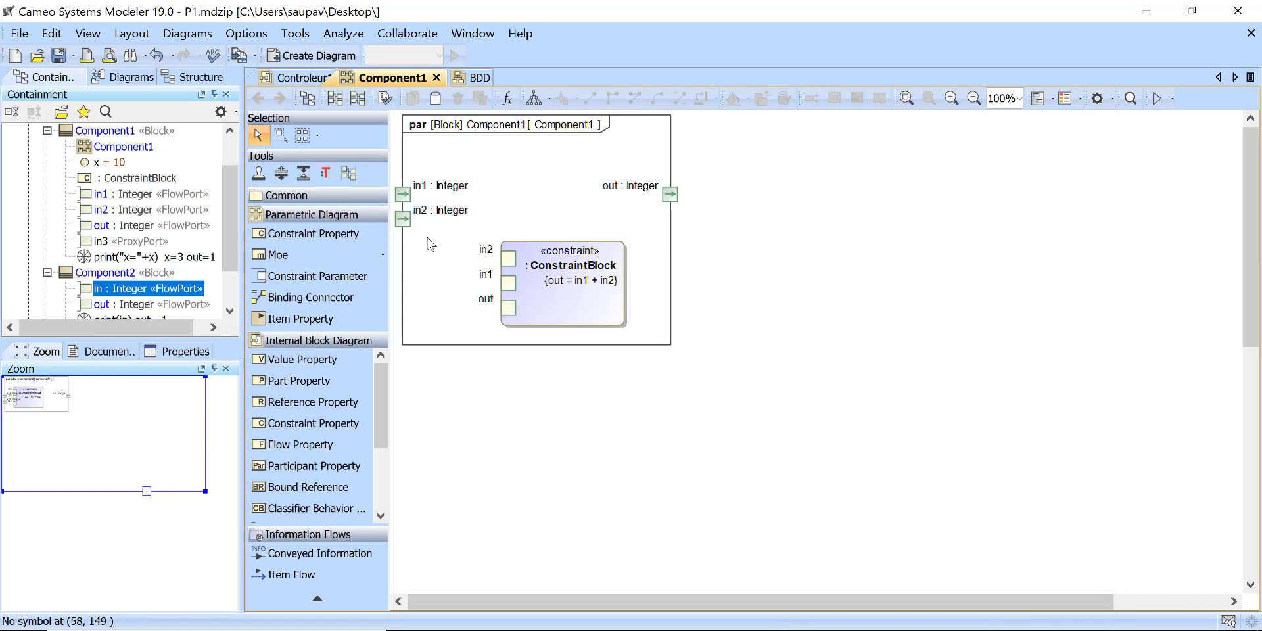
# Step: Try to bind the in1 port to the constraint's in1 parameter, and delete the resulting connector
pyautogui.click(403, 194)
pyautogui.moveTo(426, 200); pyautogui.dragTo(508, 289)
pyautogui.click(562, 319)
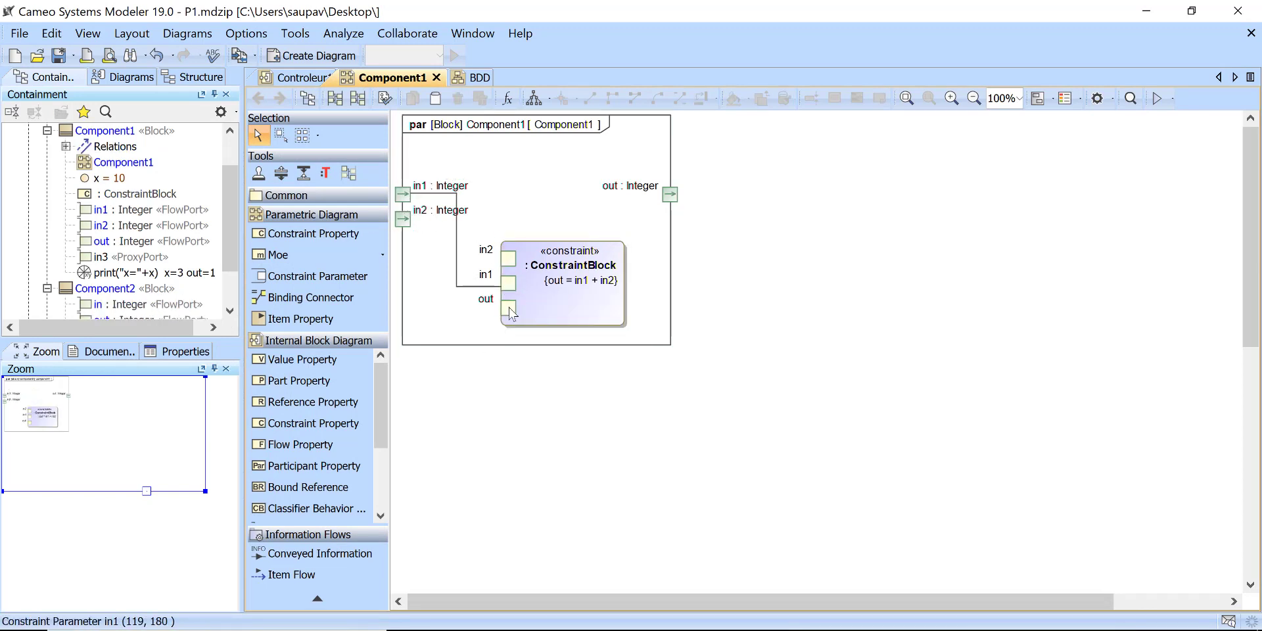
pyautogui.click(451, 369)
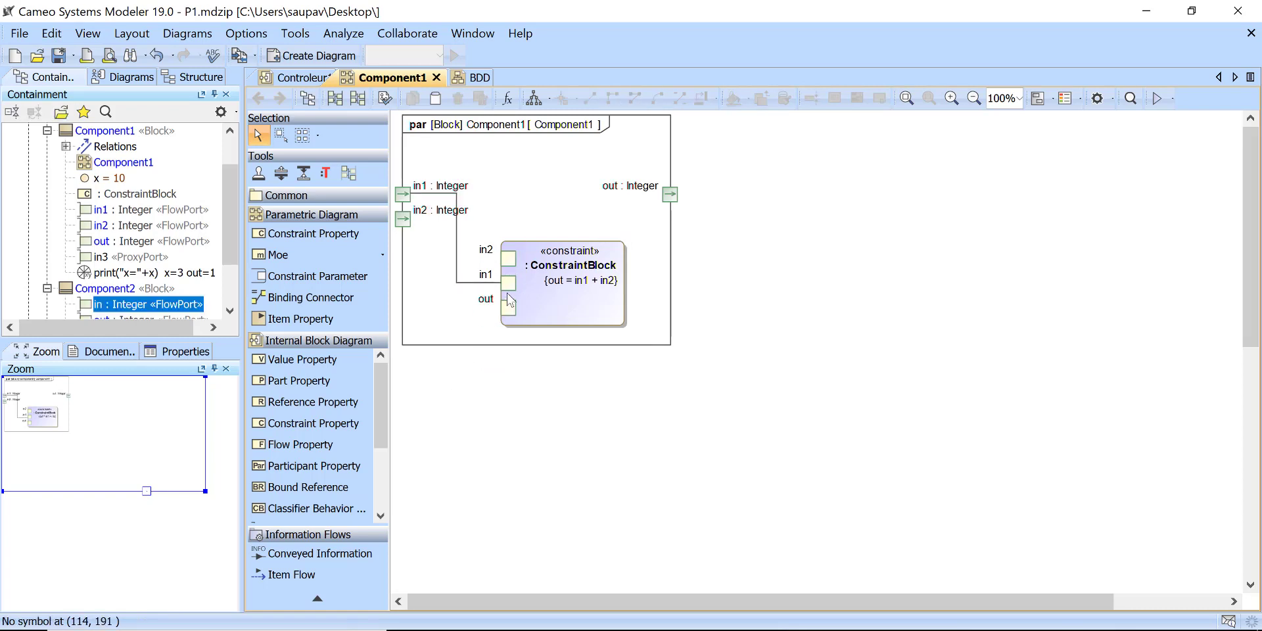
pyautogui.moveTo(510, 284); pyautogui.dragTo(510, 284)
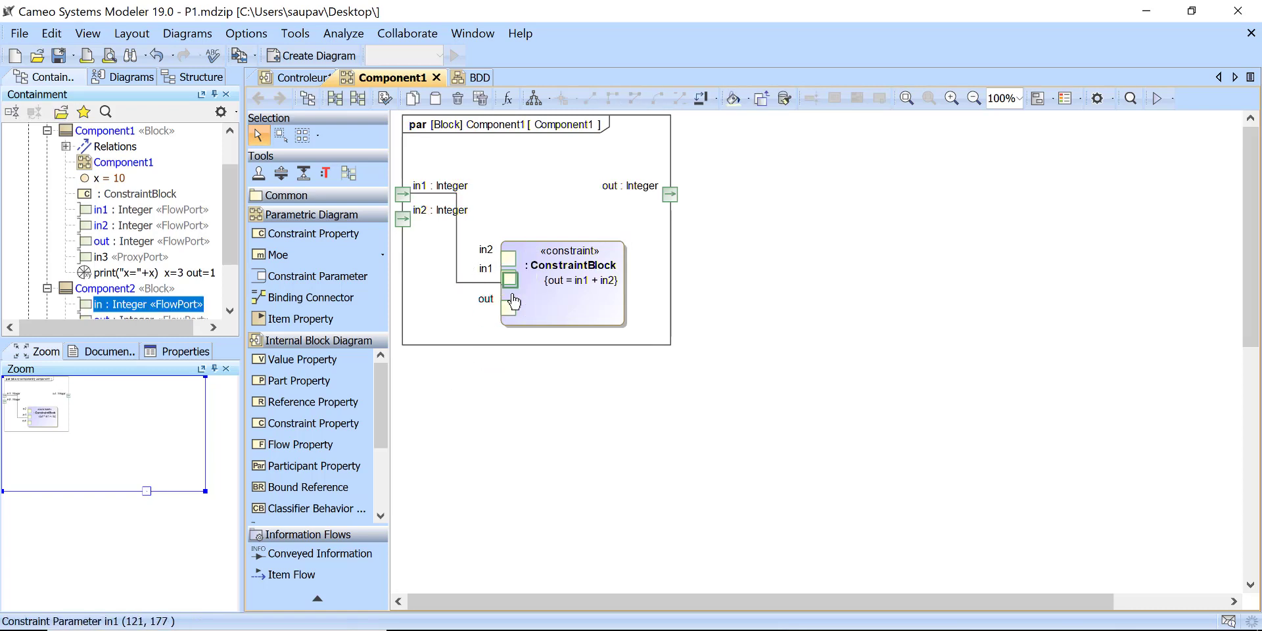
pyautogui.click(466, 283)
pyautogui.press('Delete')
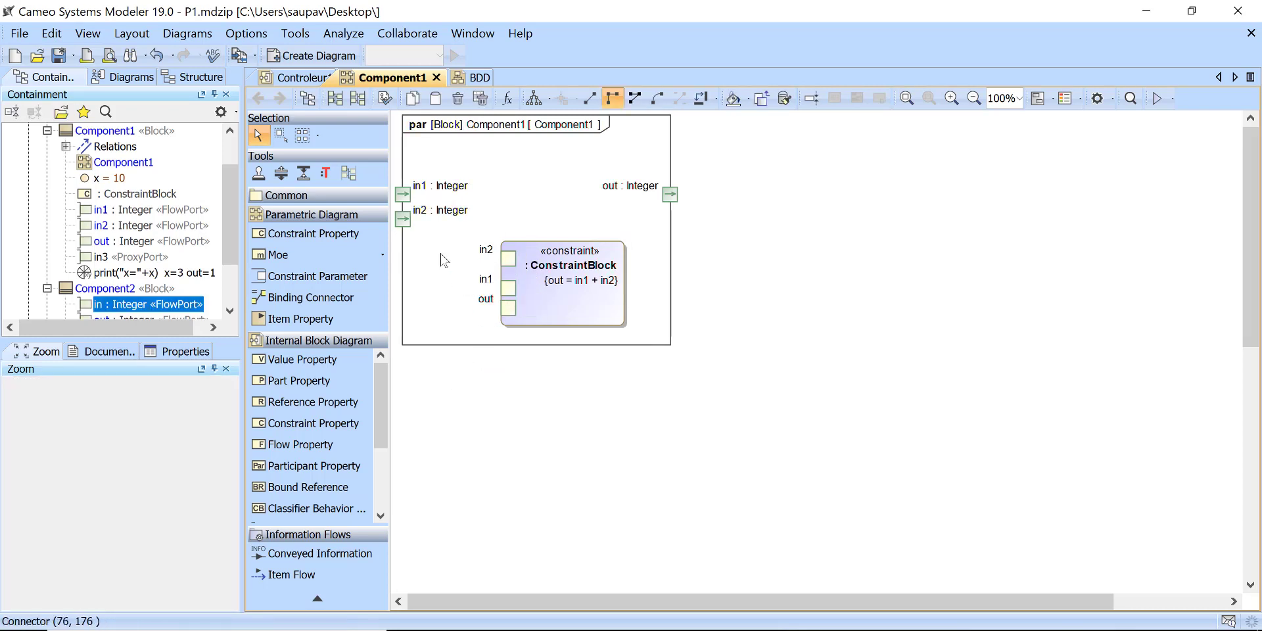
# Step: Move the in1 port down level with the constraint's in1 parameter and connect the two
pyautogui.moveTo(399, 280); pyautogui.dragTo(400, 282)
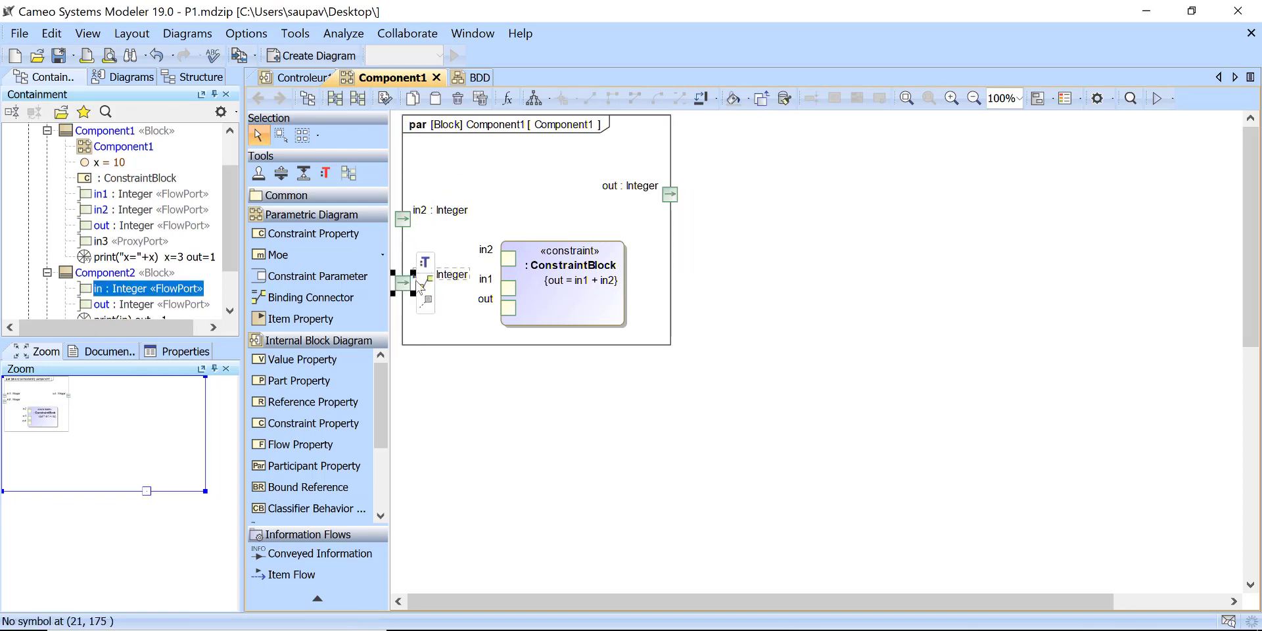
pyautogui.click(426, 283)
pyautogui.click(508, 288)
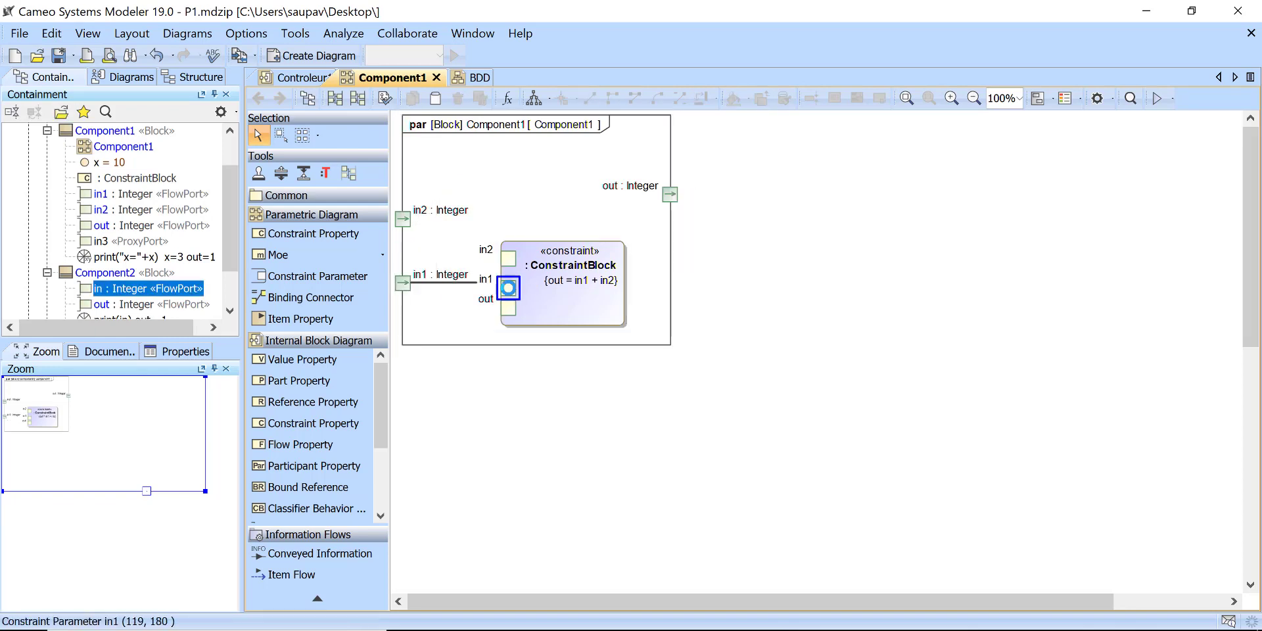
pyautogui.click(481, 422)
# Step: Move the constraint's out parameter to the block's upper right corner and connect it to the out port
pyautogui.moveTo(508, 288); pyautogui.dragTo(613, 250)
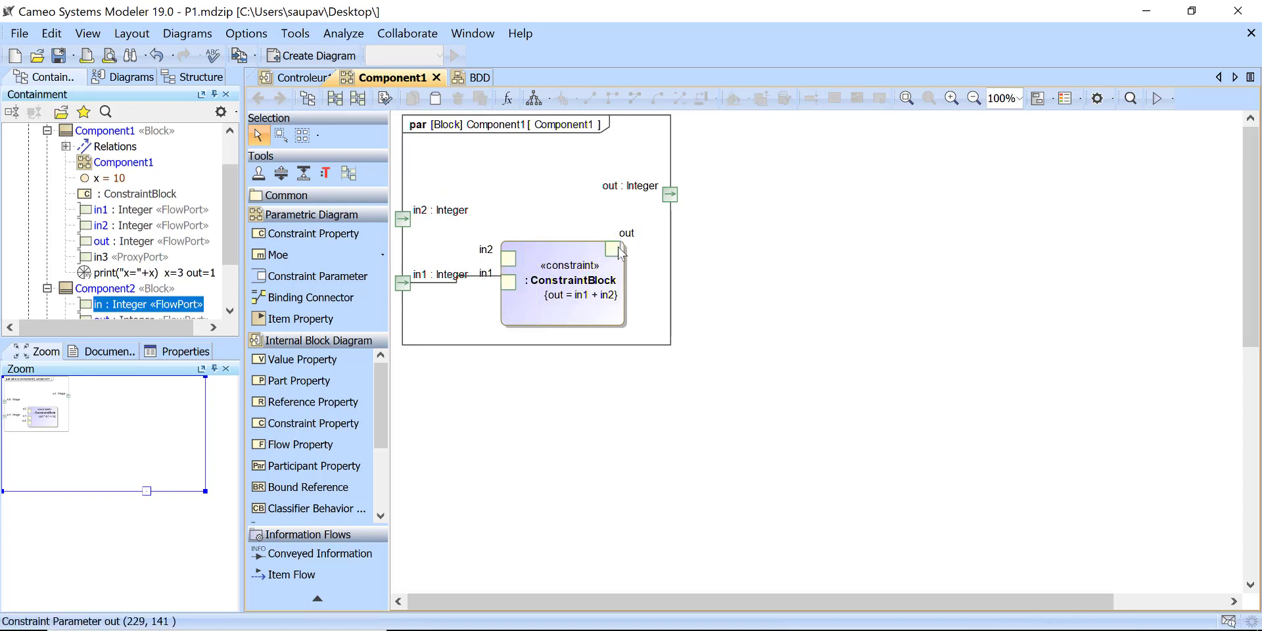
pyautogui.click(636, 250)
pyautogui.click(668, 195)
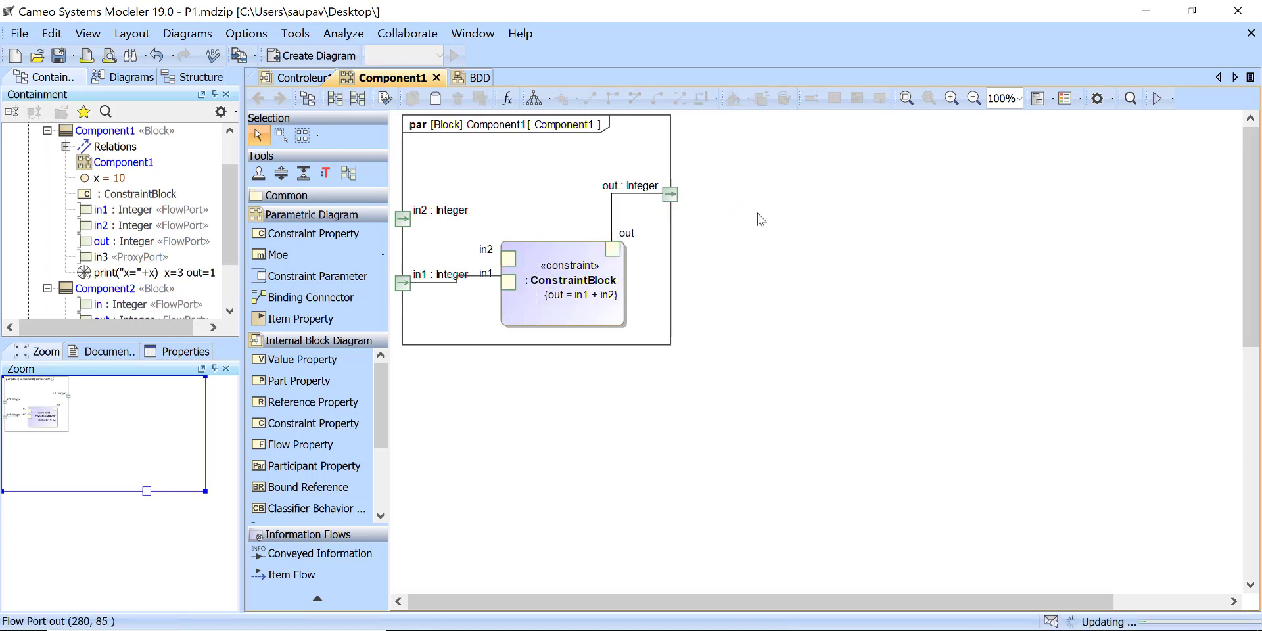
# Step: Connect the in2 port to the constraint's in2 parameter and automatically lay out the diagram
pyautogui.click(403, 219)
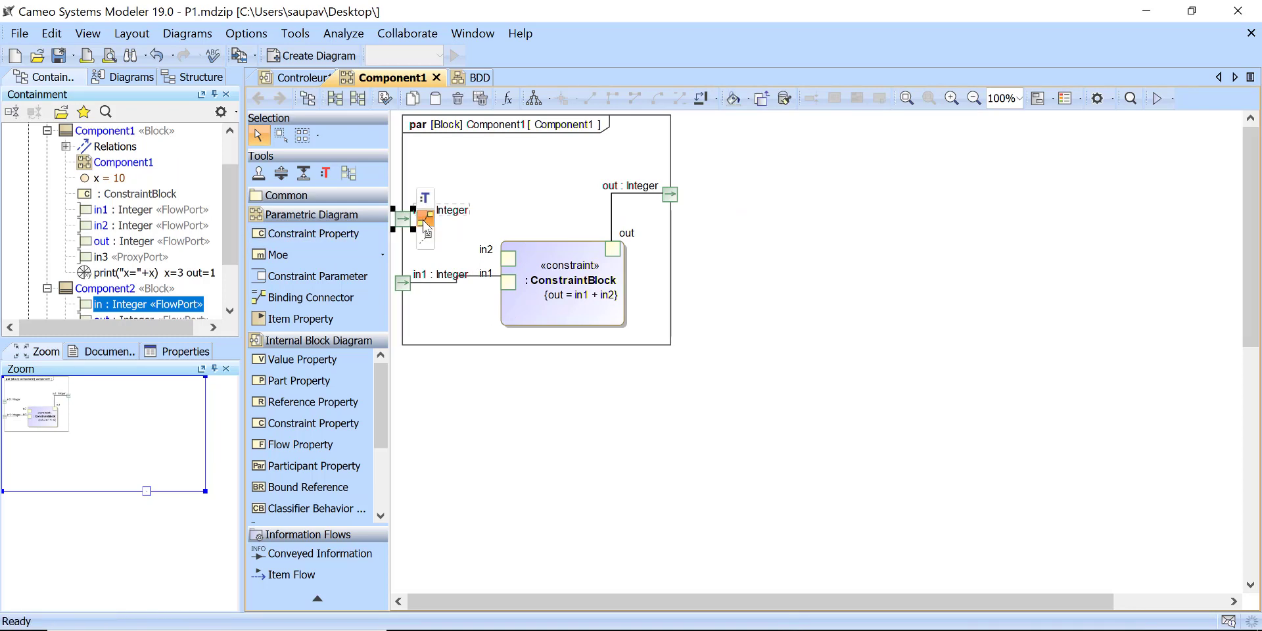
pyautogui.click(426, 217)
pyautogui.click(509, 259)
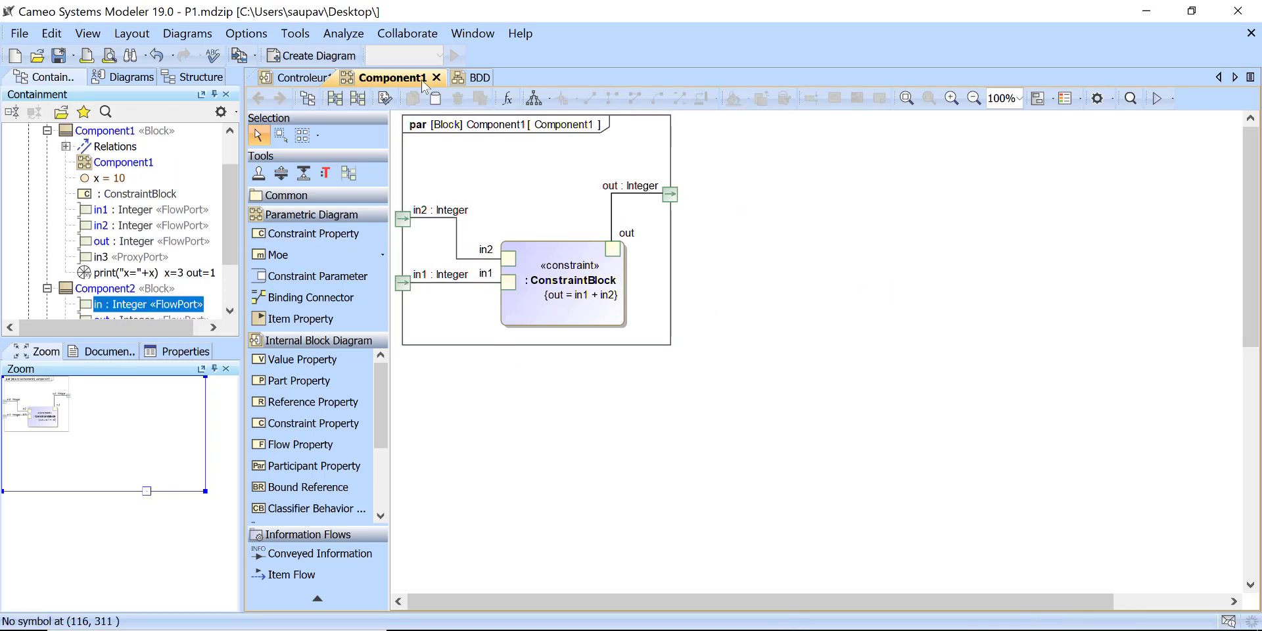
pyautogui.click(534, 98)
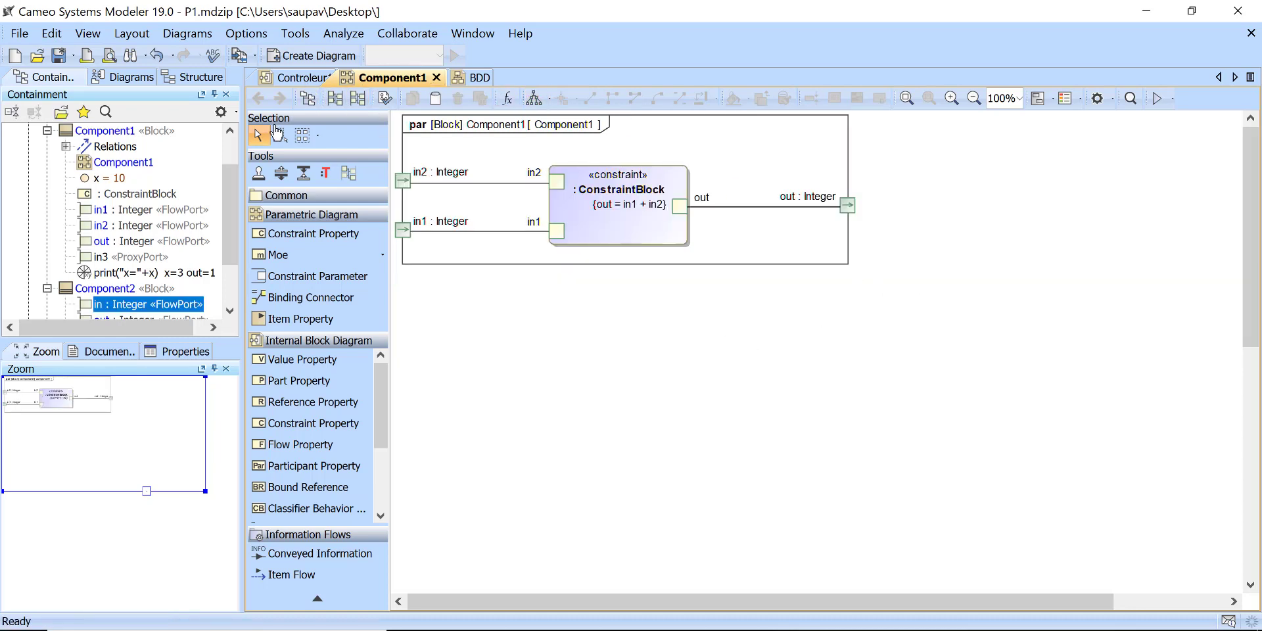
# Step: Create a SysML Parametric Diagram for the Component2 block, displaying its in and out flow ports
pyautogui.scroll(1, 110, 178)
pyautogui.scroll(-2, 111, 197)
pyautogui.click(110, 243)
pyautogui.rightClick(109, 244)
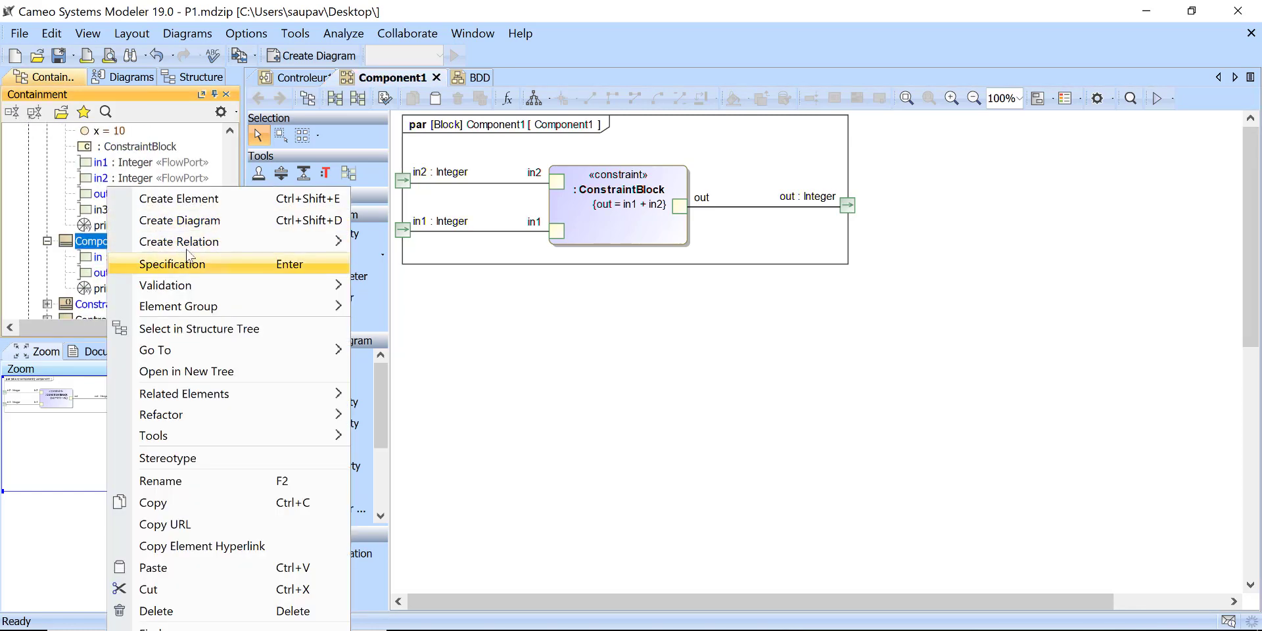
pyautogui.click(220, 223)
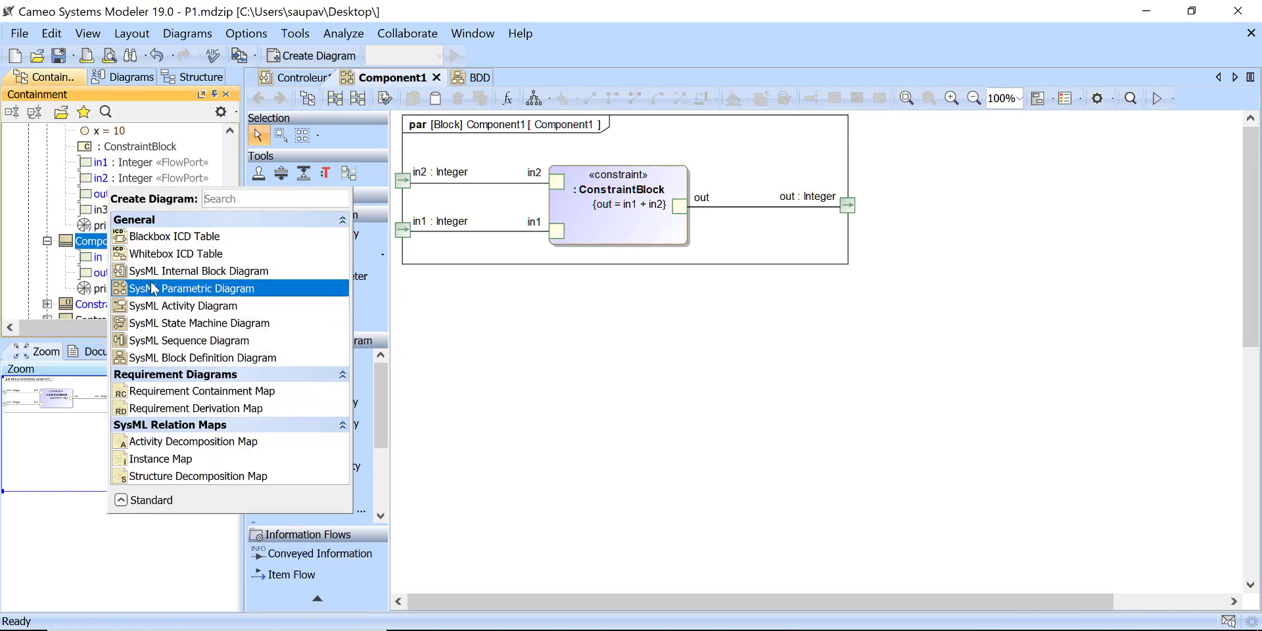
pyautogui.click(217, 288)
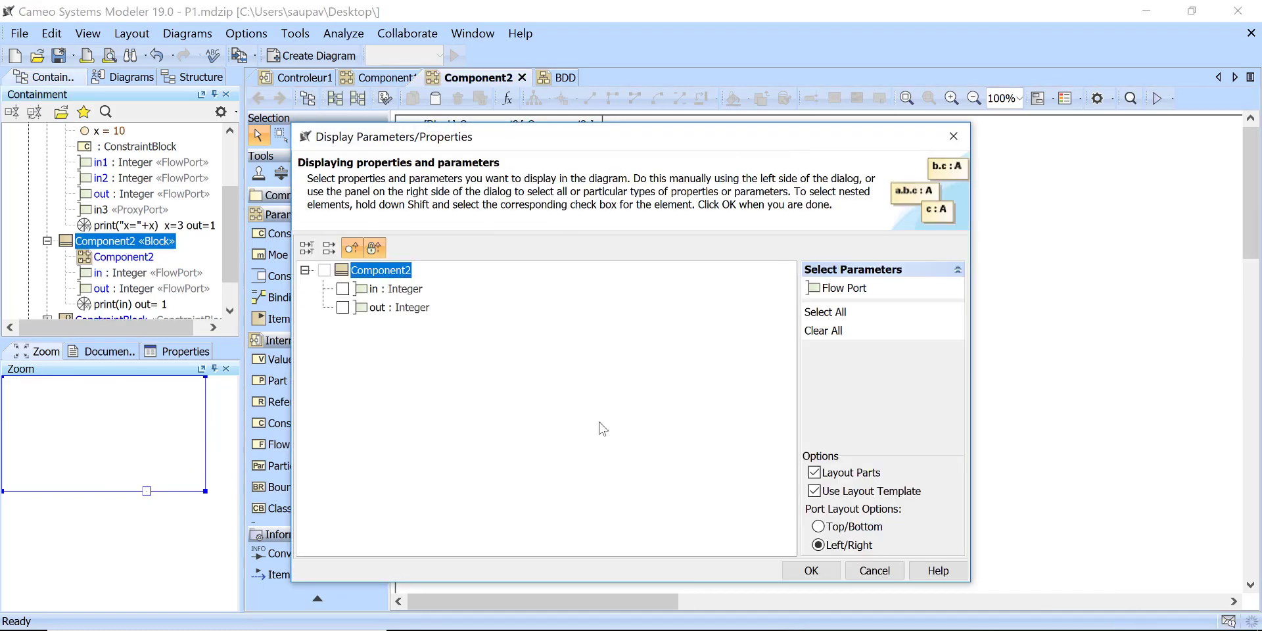
pyautogui.click(343, 289)
pyautogui.click(342, 307)
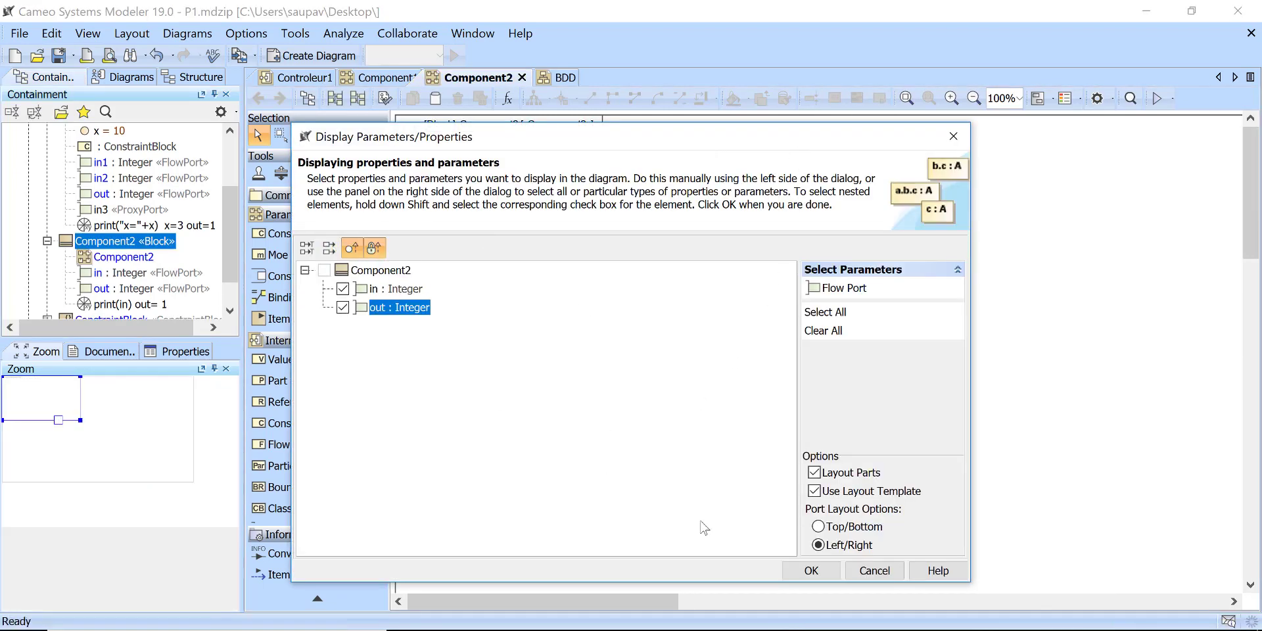
pyautogui.click(807, 571)
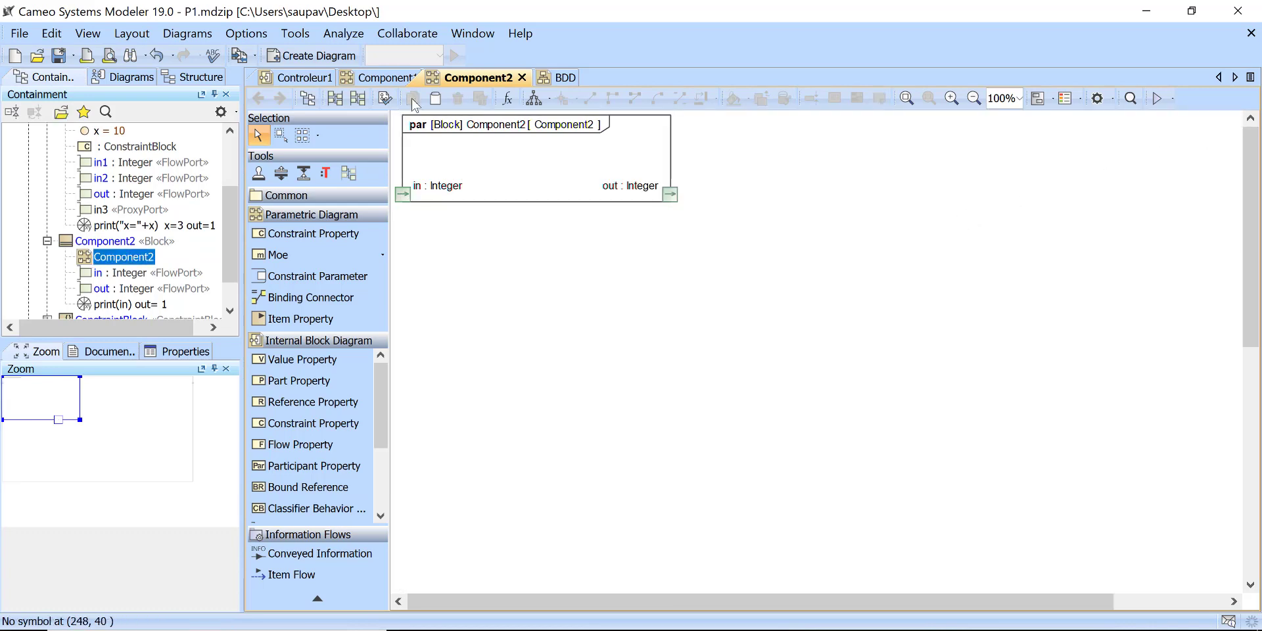
pyautogui.click(507, 98)
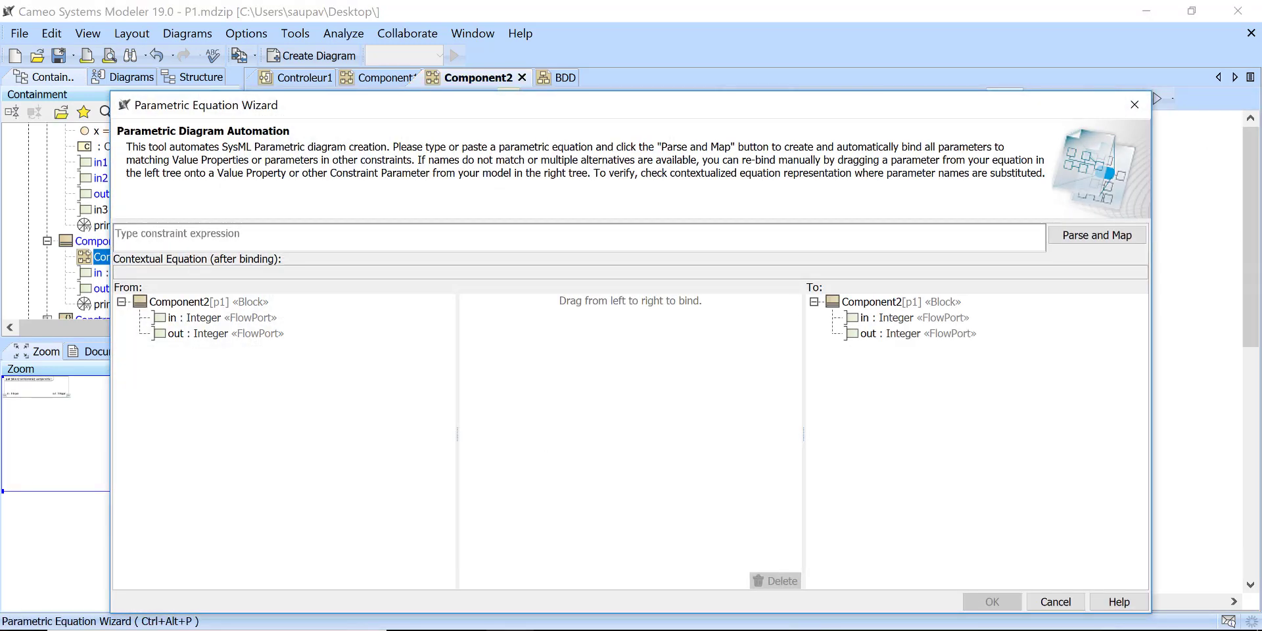
pyautogui.hotkey('alt', 'Tab')
pyautogui.moveTo(387, 186); pyautogui.dragTo(285, 184)
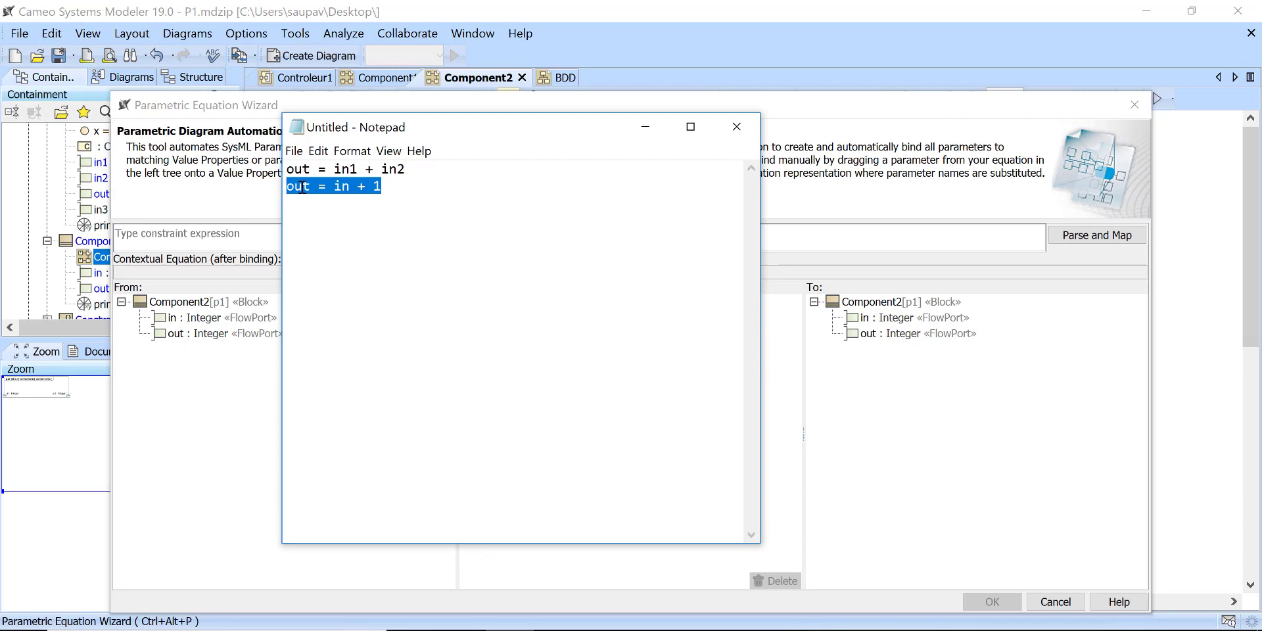
pyautogui.click(944, 115)
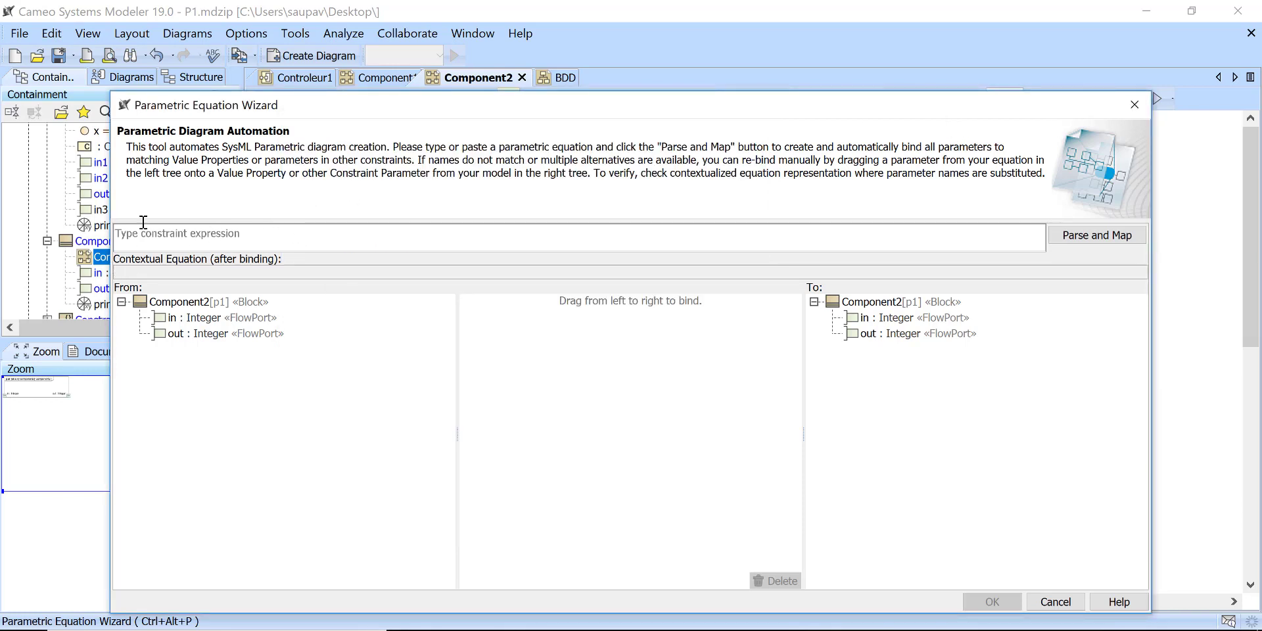
pyautogui.moveTo(238, 109); pyautogui.dragTo(248, 74)
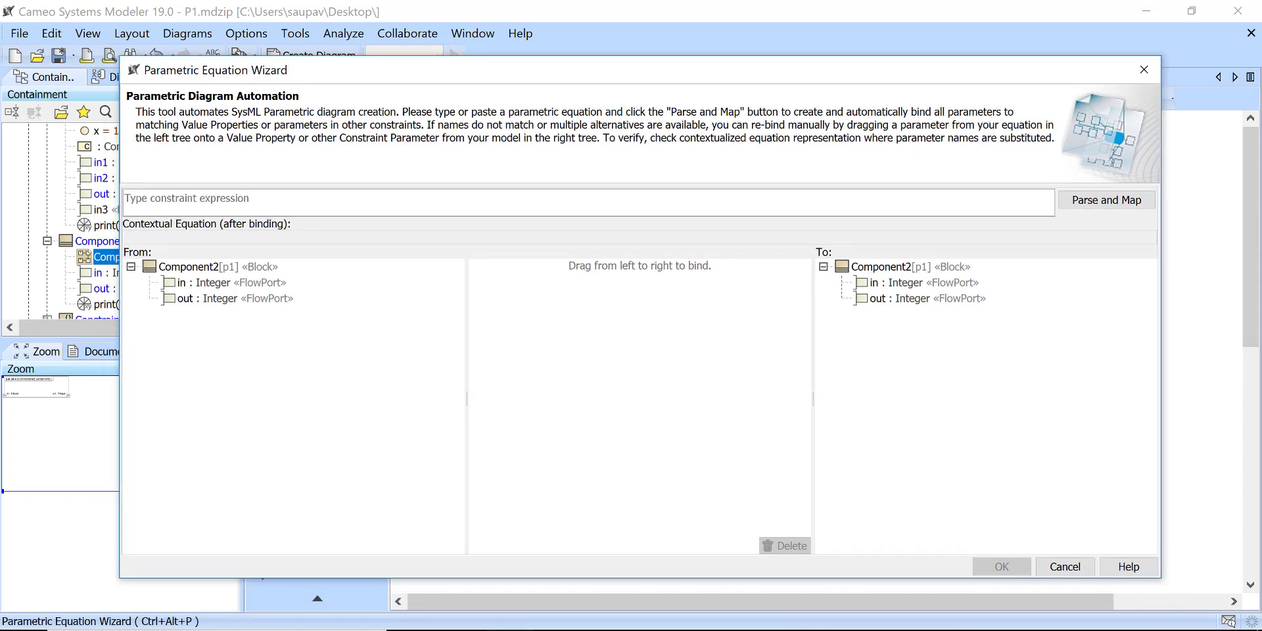
pyautogui.hotkey('alt', 'Tab')
pyautogui.moveTo(384, 189); pyautogui.dragTo(266, 191)
pyautogui.rightClick(298, 190)
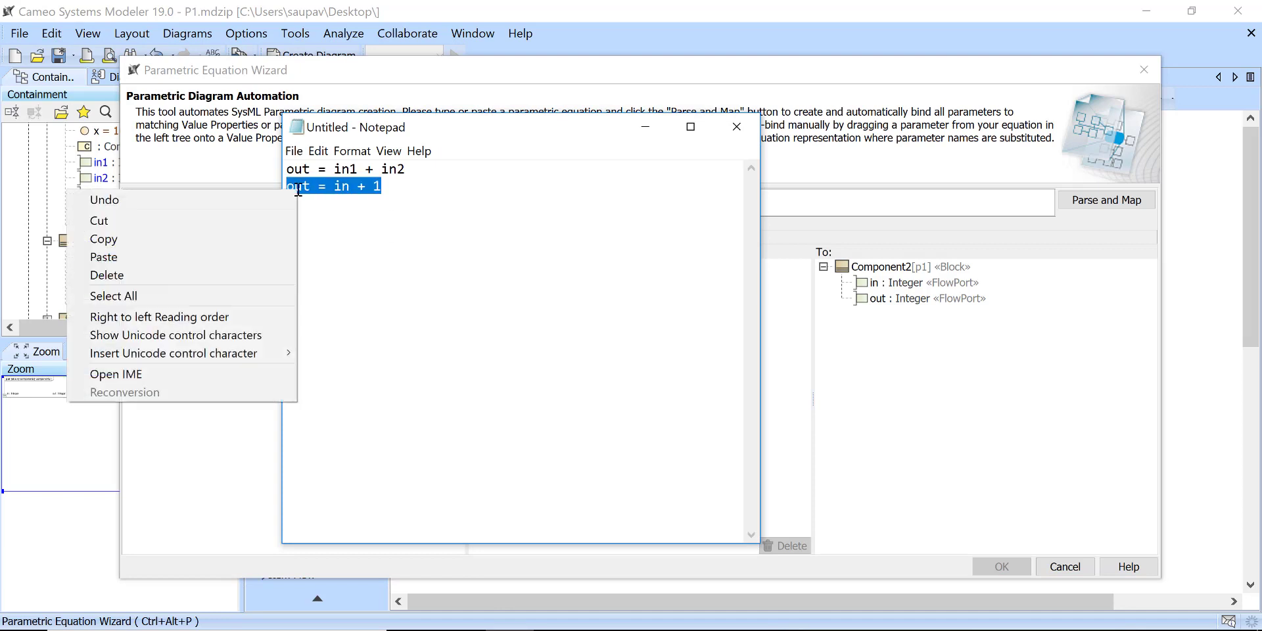
pyautogui.click(167, 238)
pyautogui.click(831, 209)
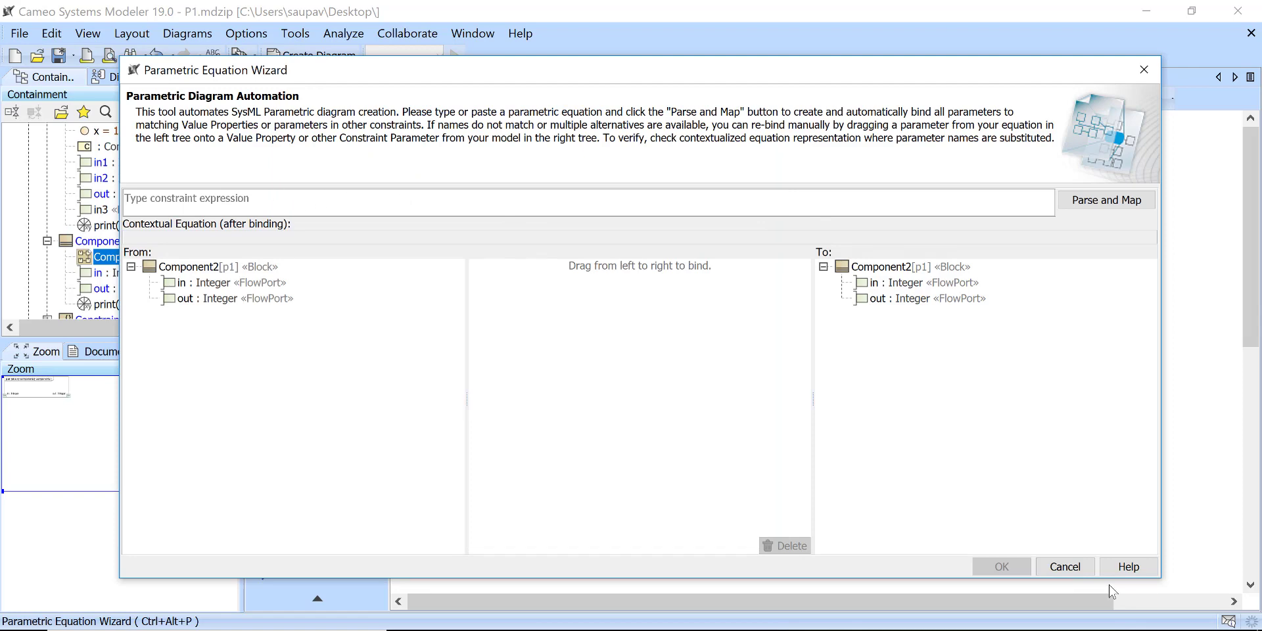
pyautogui.click(1065, 567)
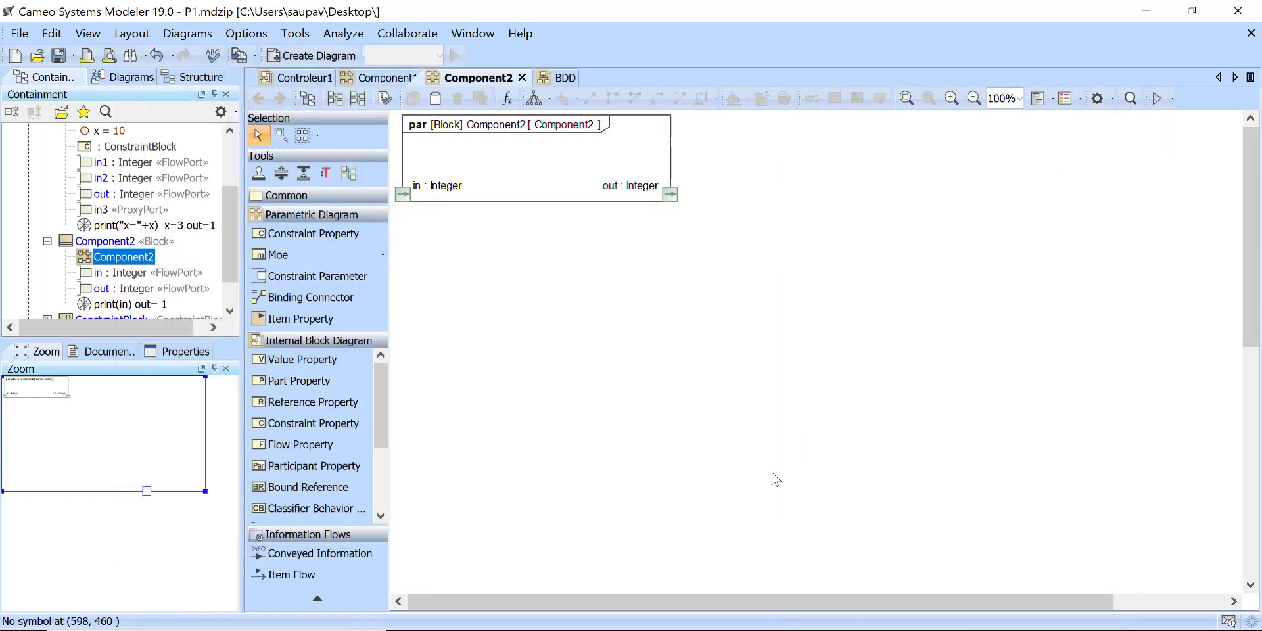
pyautogui.click(507, 107)
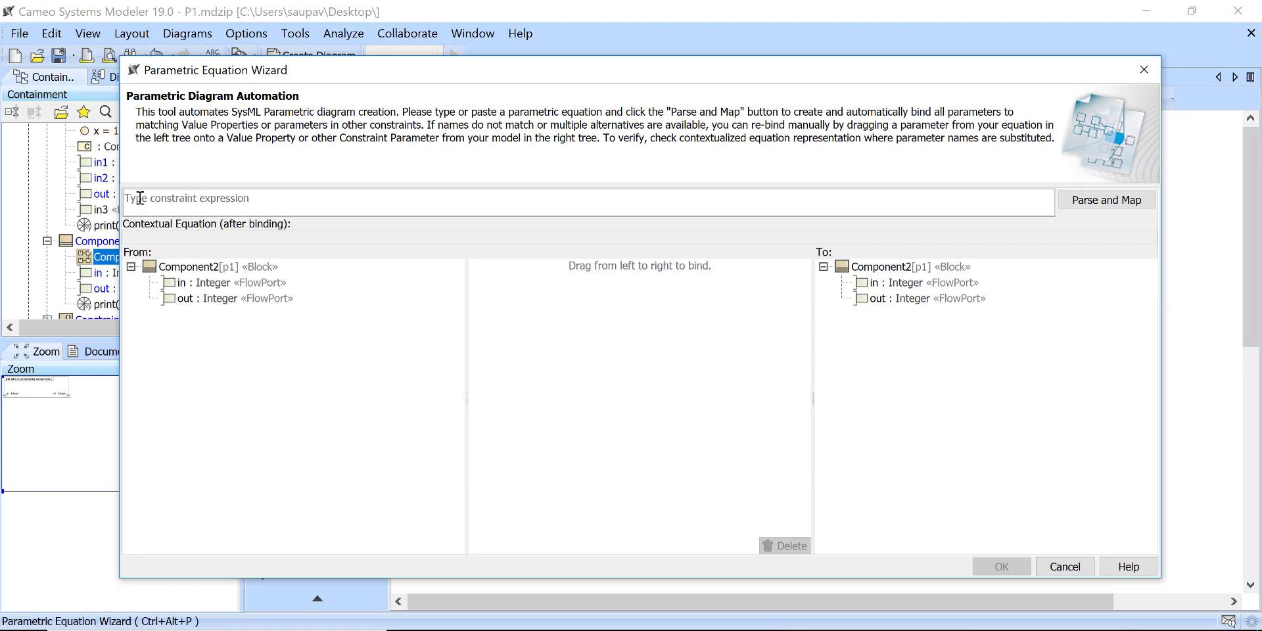
pyautogui.click(1066, 567)
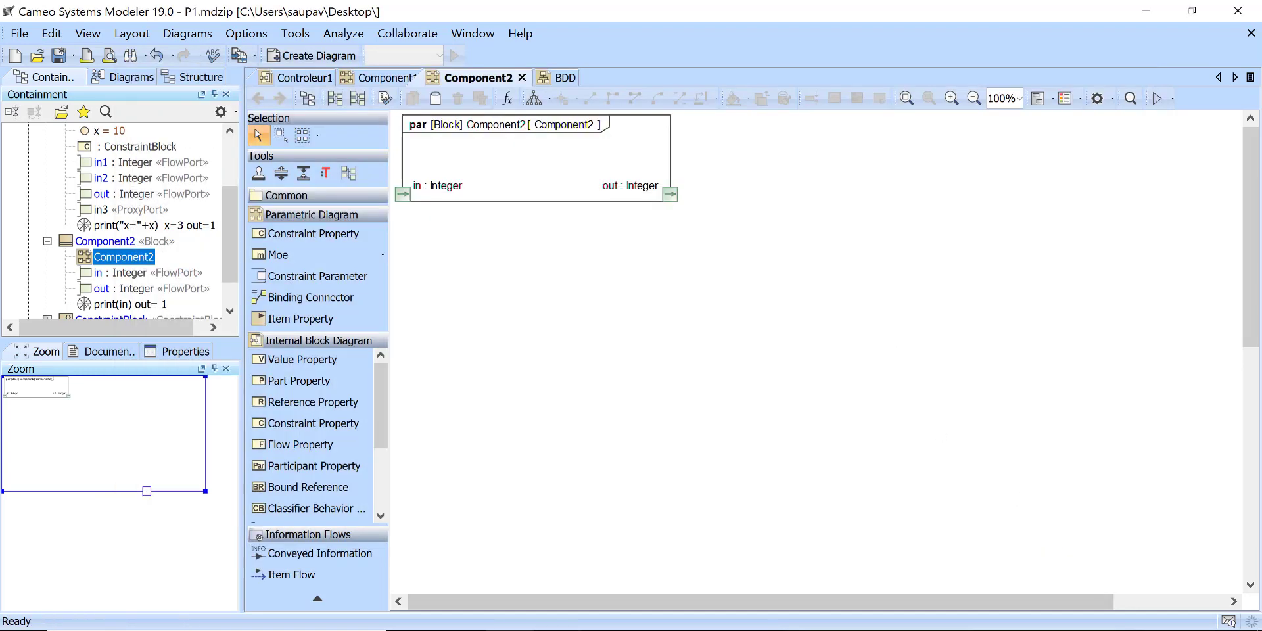
# Step: Copy the equation "out = in + 1" from Notepad and return to the Component2 parametric diagram in Cameo Systems Modeler
pyautogui.hotkey('alt', 'Tab')
pyautogui.click(287, 186)
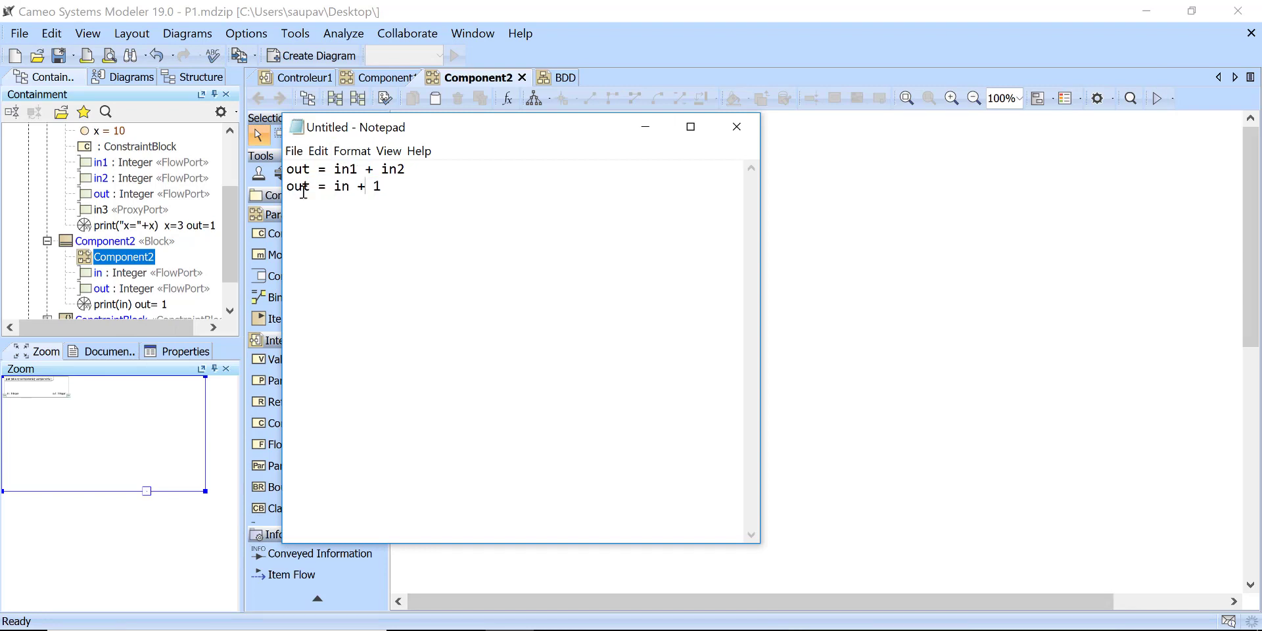
pyautogui.moveTo(286, 187); pyautogui.dragTo(380, 188)
pyautogui.rightClick(373, 187)
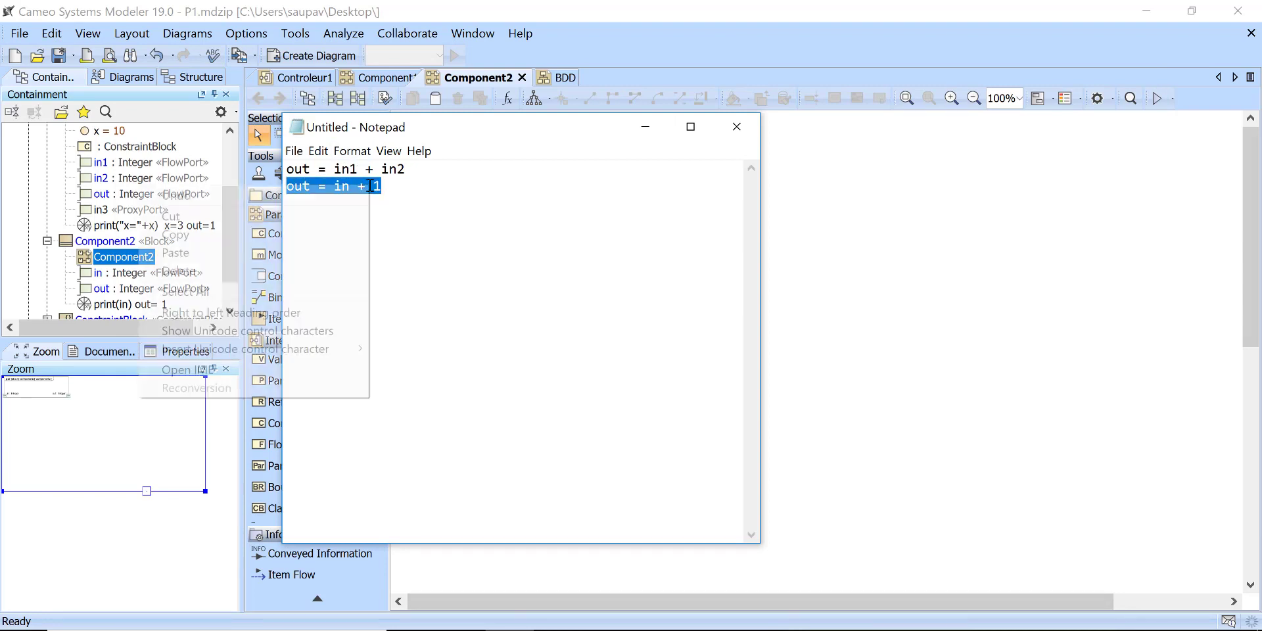
pyautogui.click(209, 232)
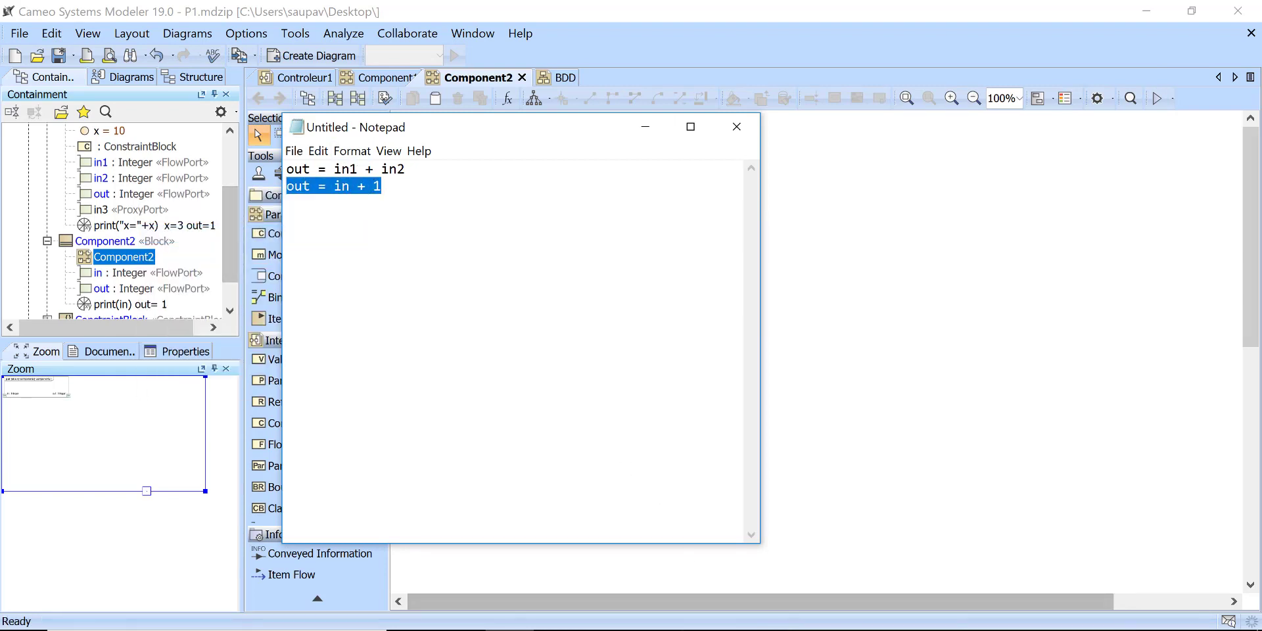
pyautogui.click(261, 248)
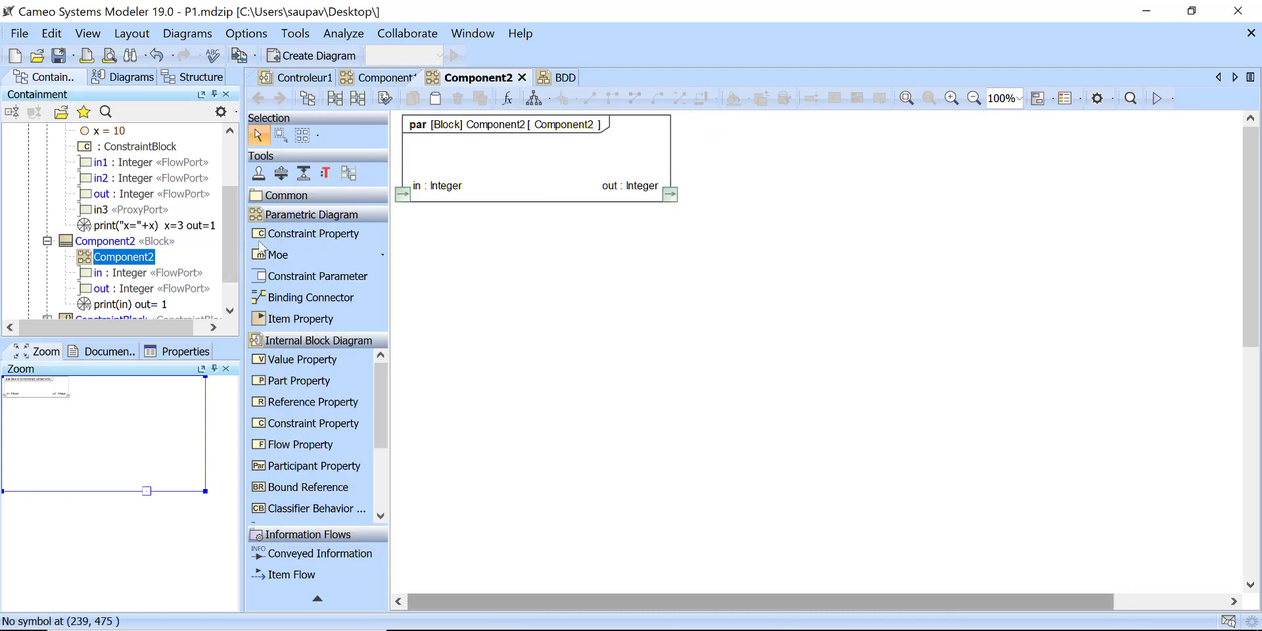
pyautogui.click(508, 98)
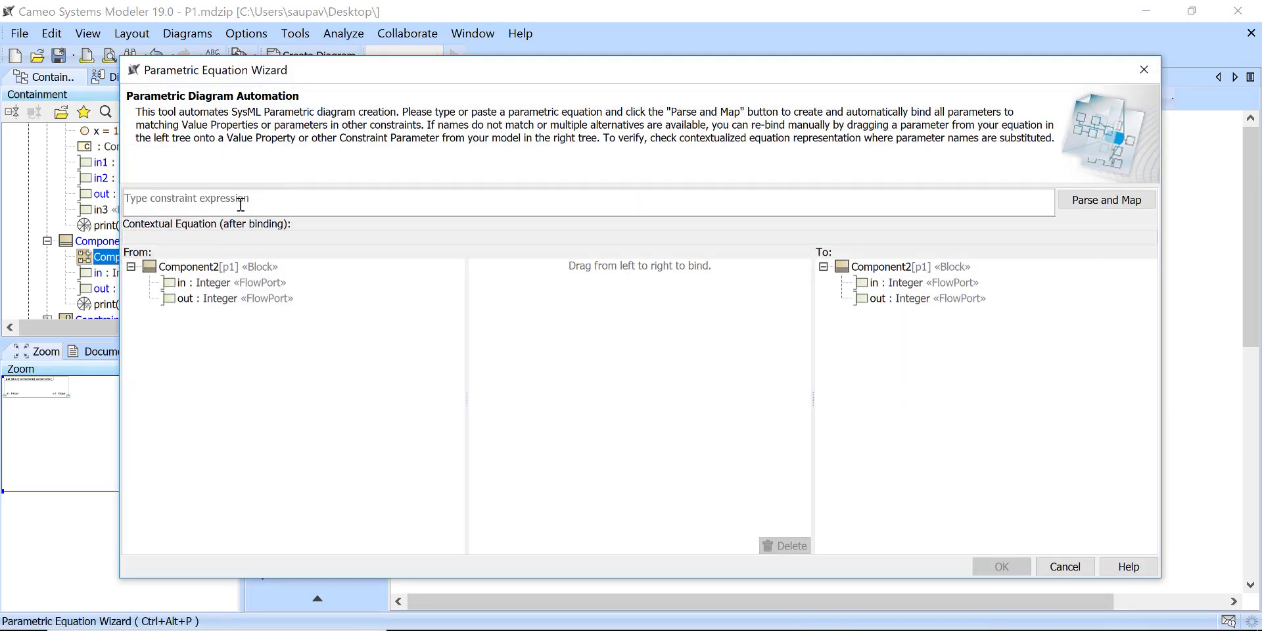
pyautogui.click(1143, 71)
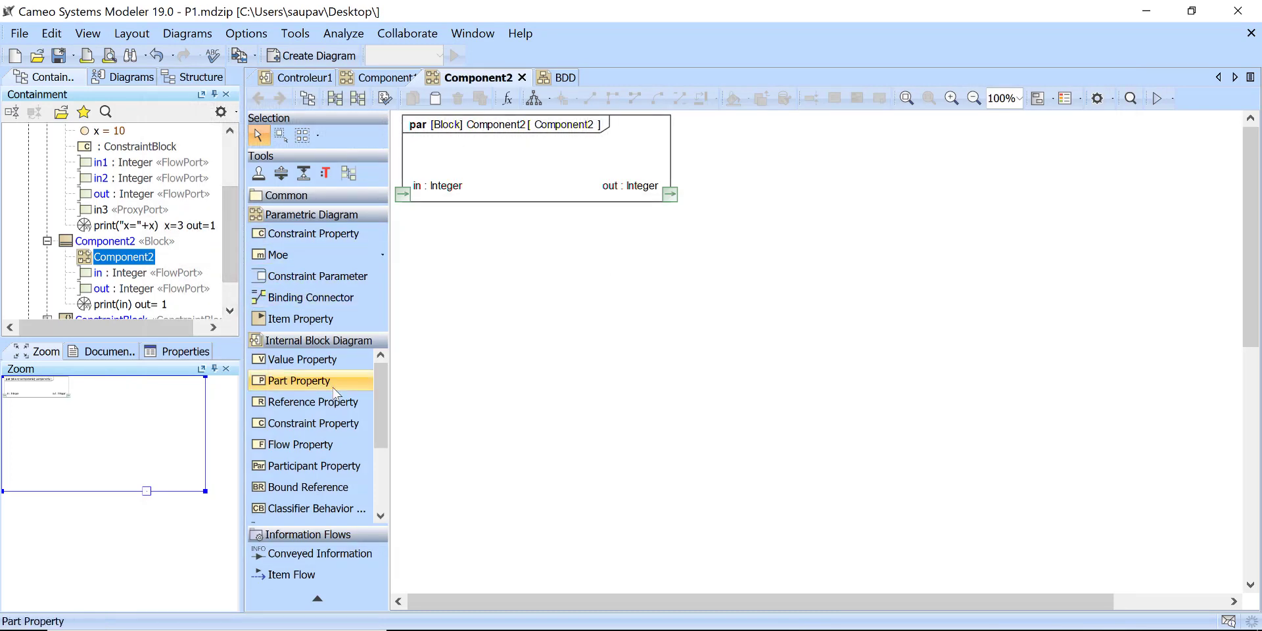
# Step: Add a constraint property between the ports in the Component2 frame and type it by a new constraint block named sum
pyautogui.click(322, 424)
pyautogui.click(507, 197)
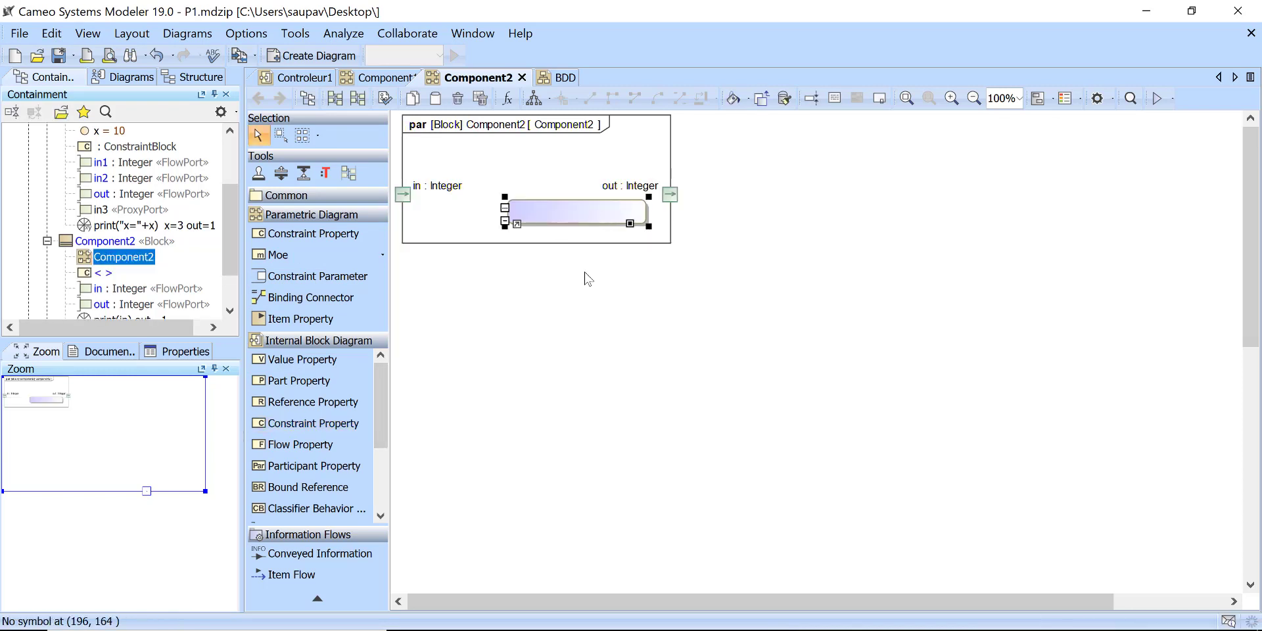
pyautogui.moveTo(591, 220)
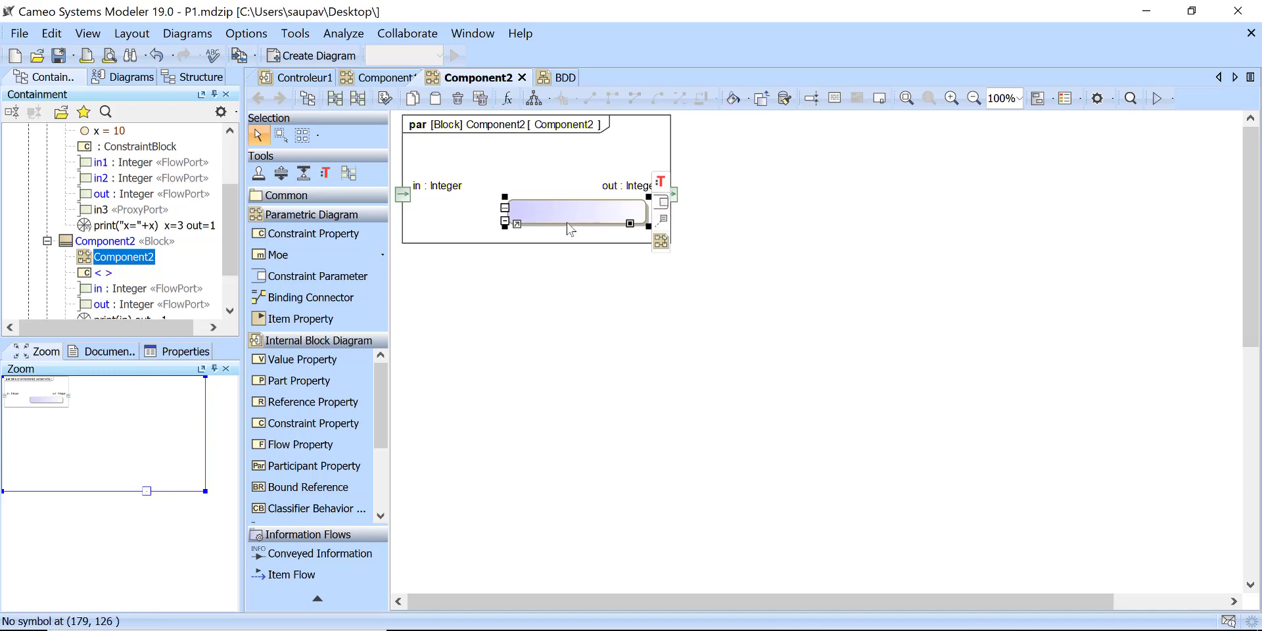
pyautogui.doubleClick(568, 219)
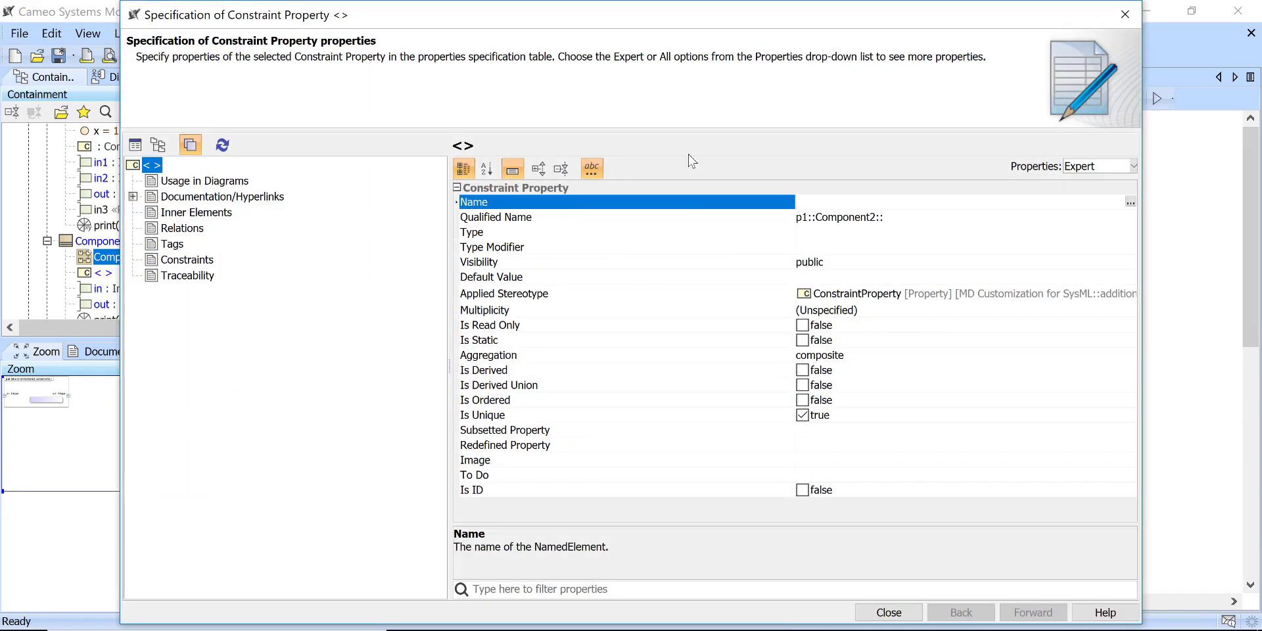
pyautogui.click(1124, 14)
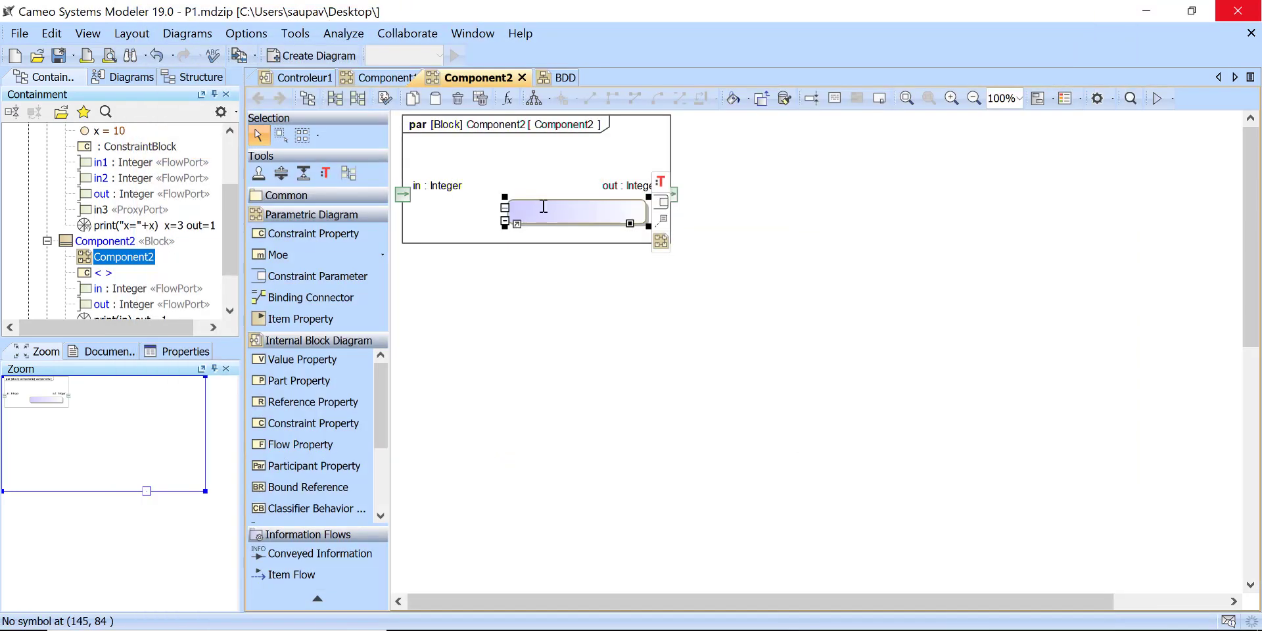
pyautogui.click(582, 212)
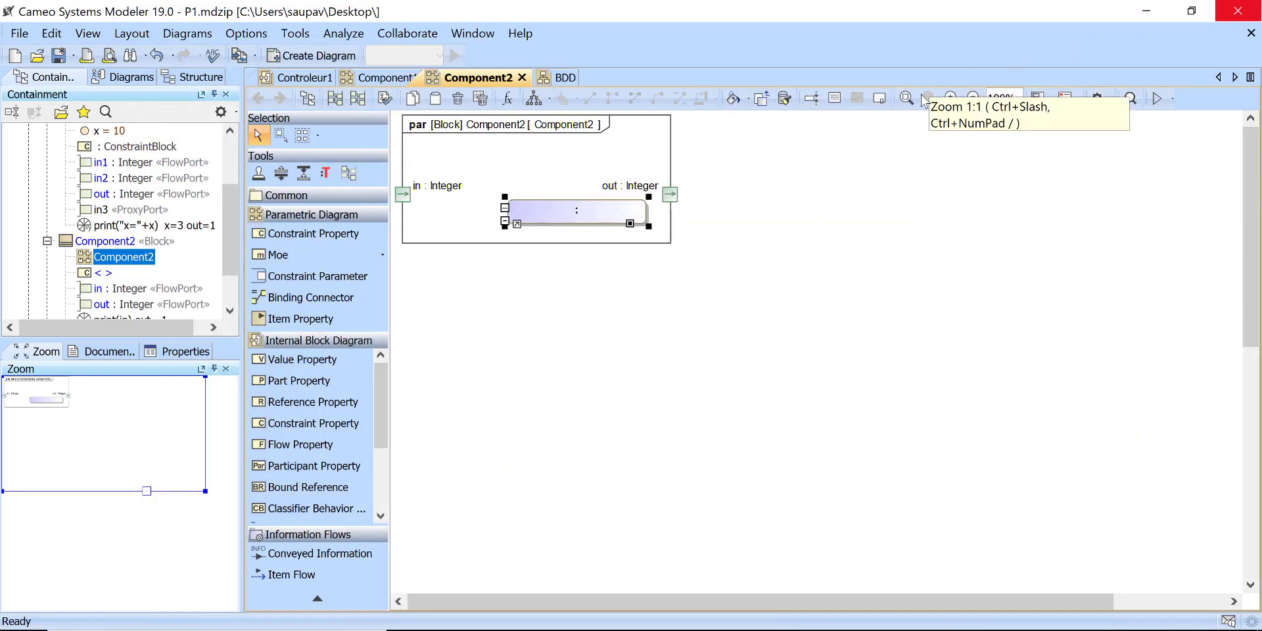
pyautogui.scroll(-3, 355, 394)
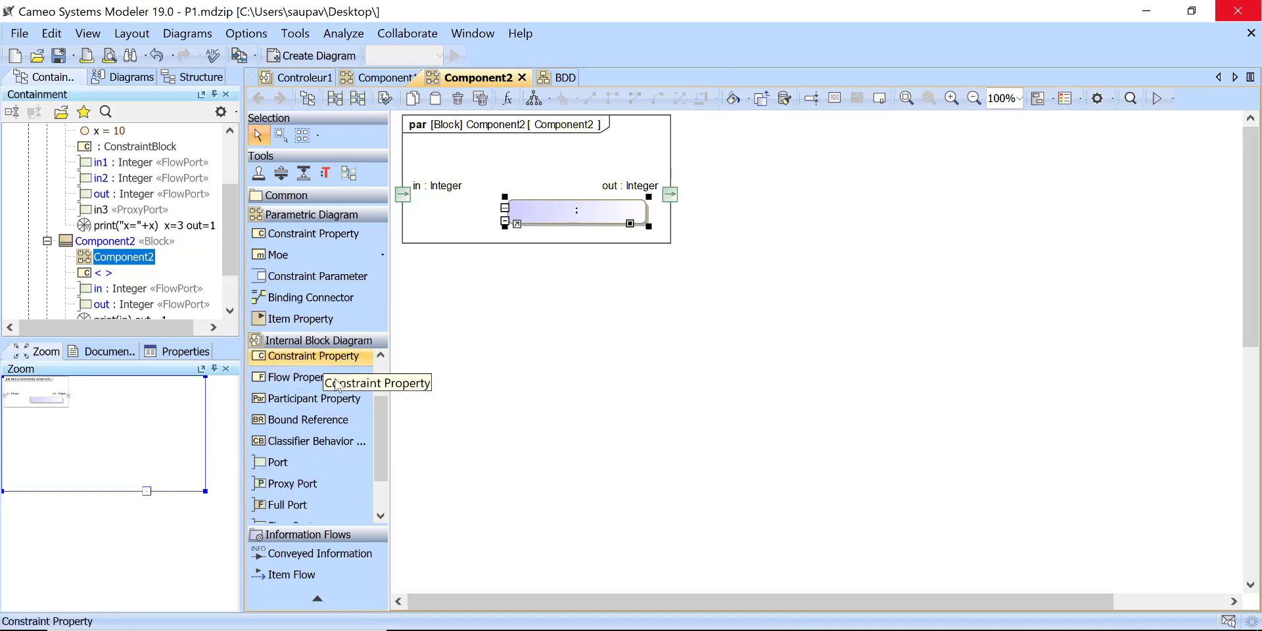
pyautogui.scroll(2, 368, 398)
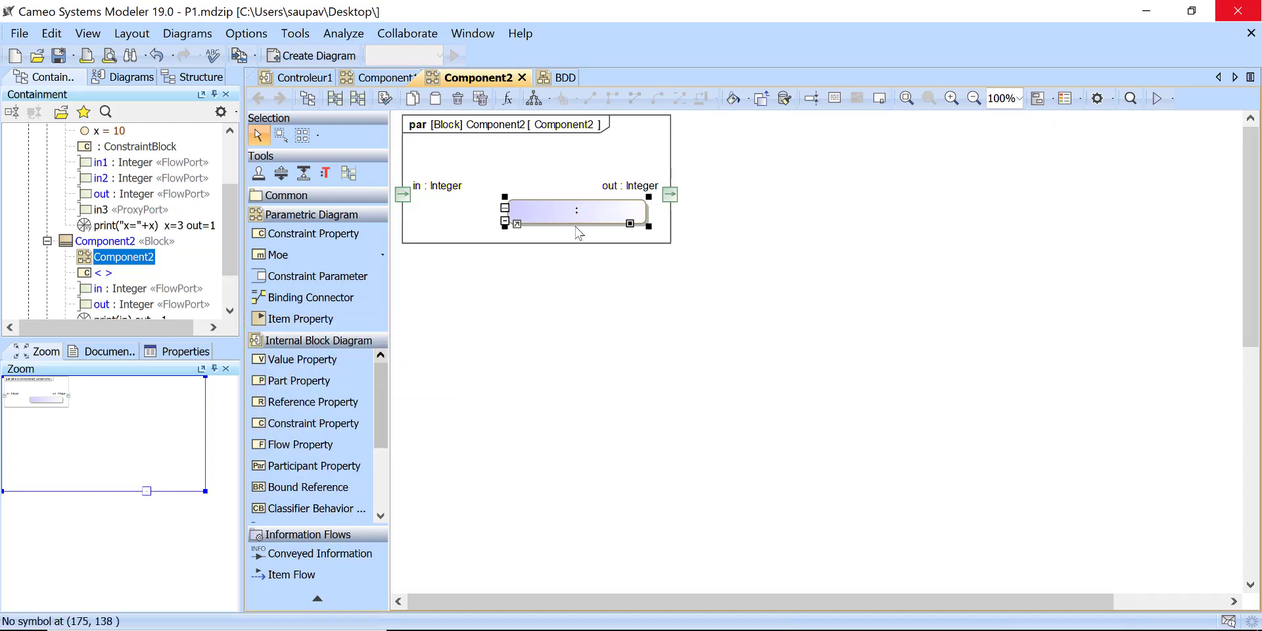
pyautogui.moveTo(579, 232)
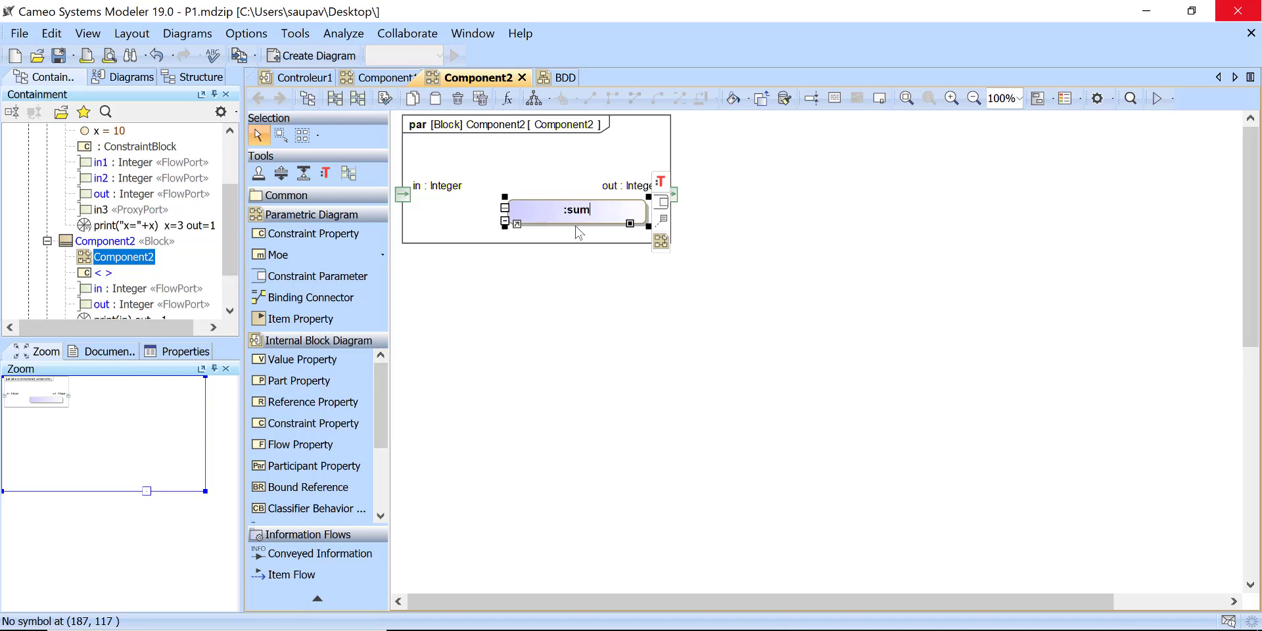
pyautogui.click(723, 293)
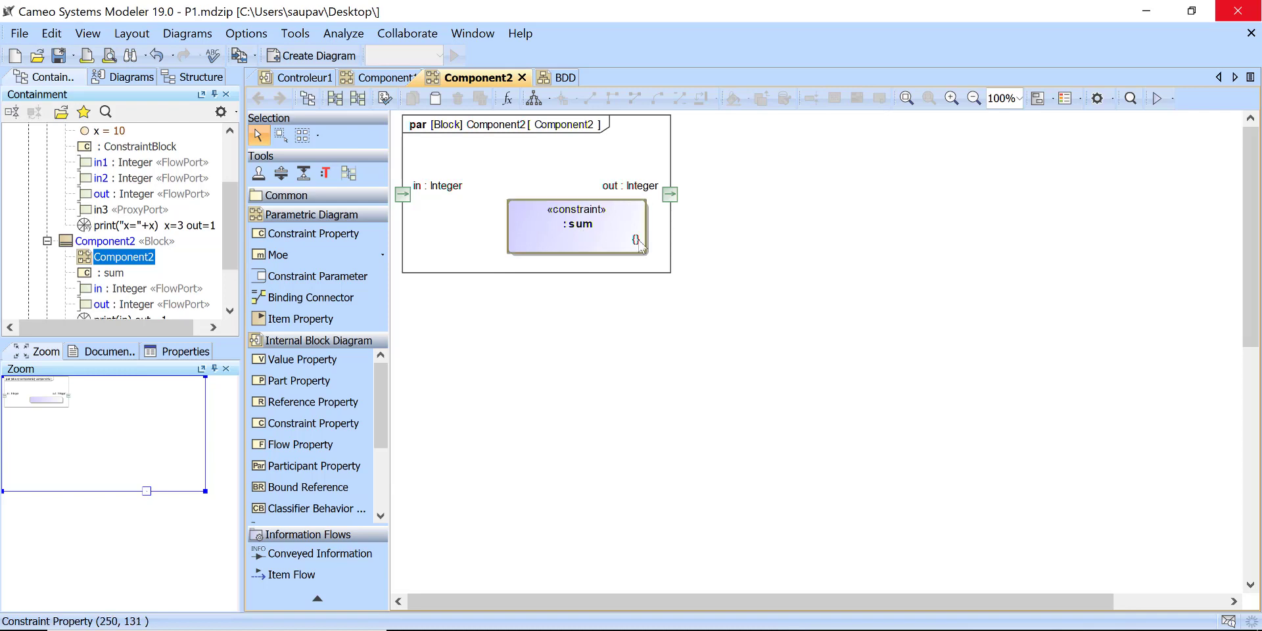
# Step: Set the sum constraint's expression to "out = in + 1" and generate its in and out parameters from it
pyautogui.click(639, 245)
pyautogui.hotkey('ctrl', 'v')
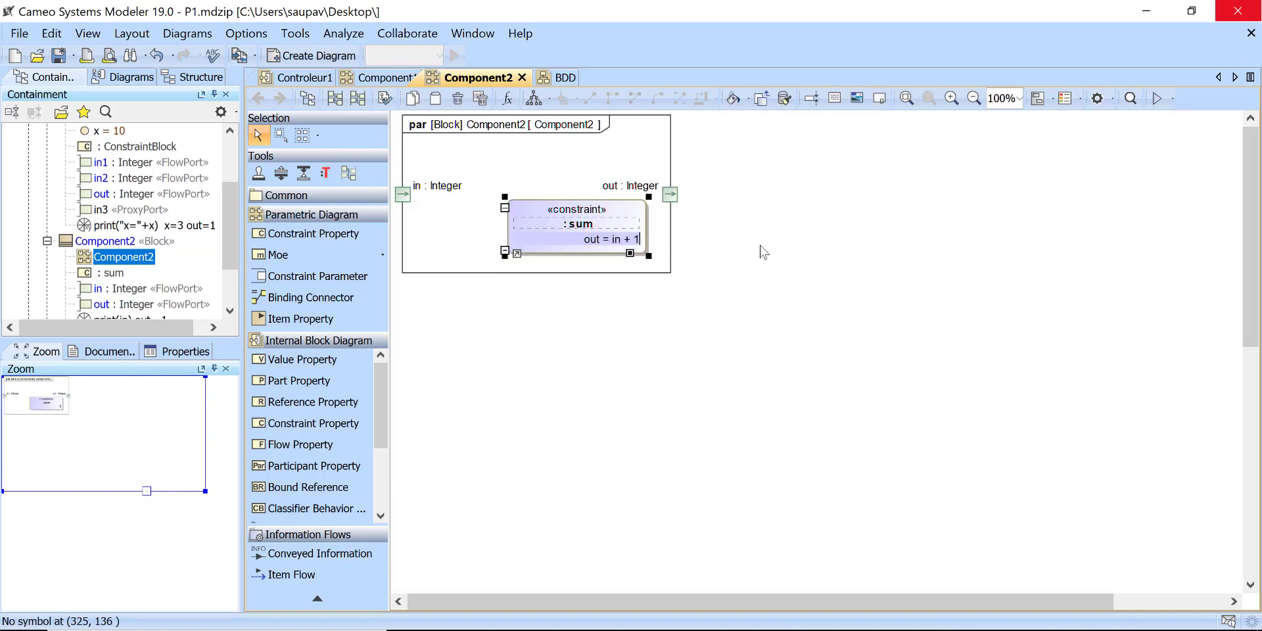
pyautogui.click(788, 241)
pyautogui.click(621, 211)
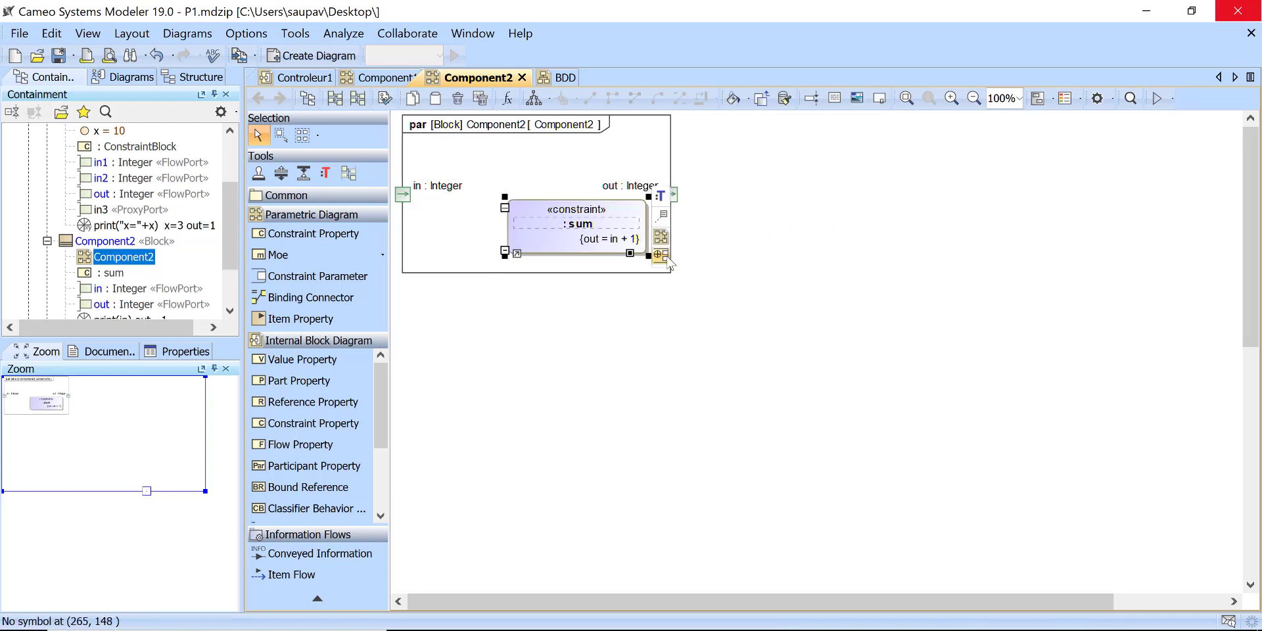
pyautogui.click(660, 255)
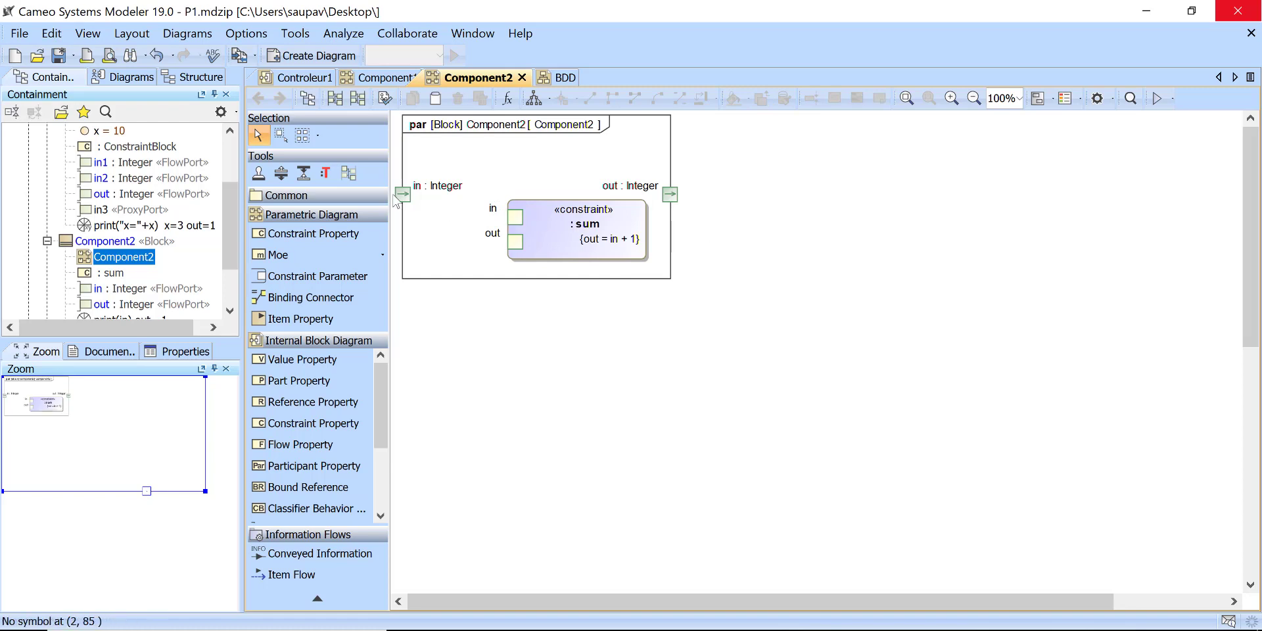
# Step: Connect Component2's in port to the sum constraint's in parameter with a binding connector
pyautogui.click(409, 200)
pyautogui.click(425, 198)
pyautogui.click(512, 223)
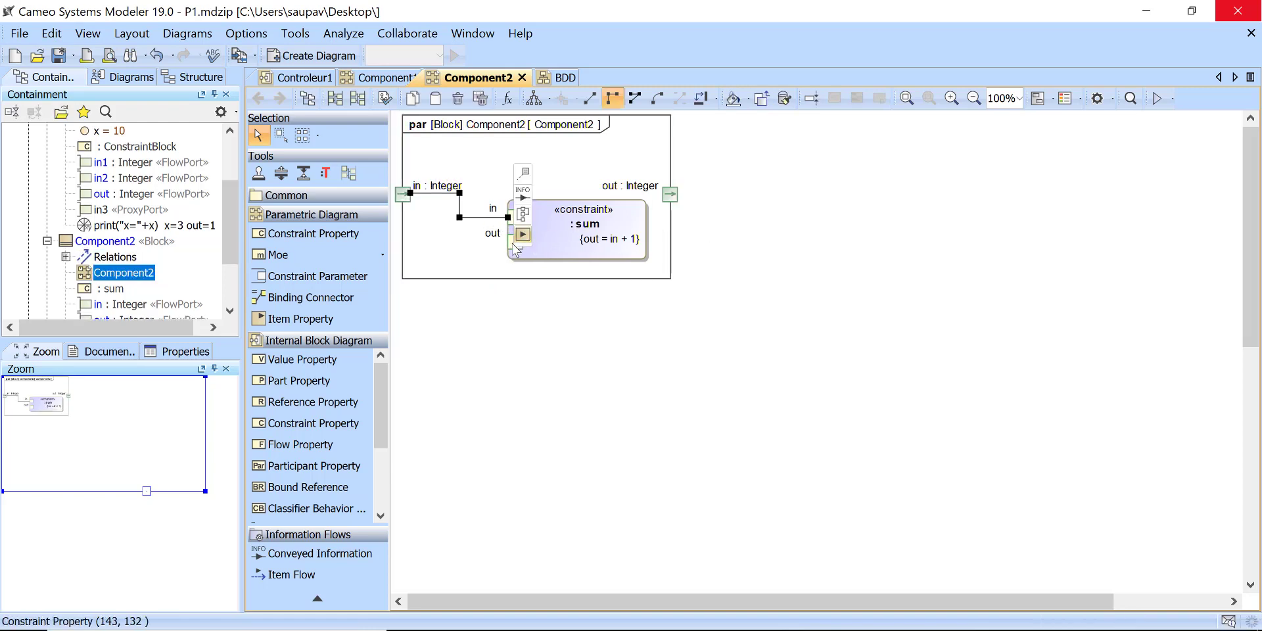
# Step: Move the sum constraint's out parameter to the block's right edge and bind it to Component2's out port
pyautogui.moveTo(516, 240); pyautogui.dragTo(648, 225)
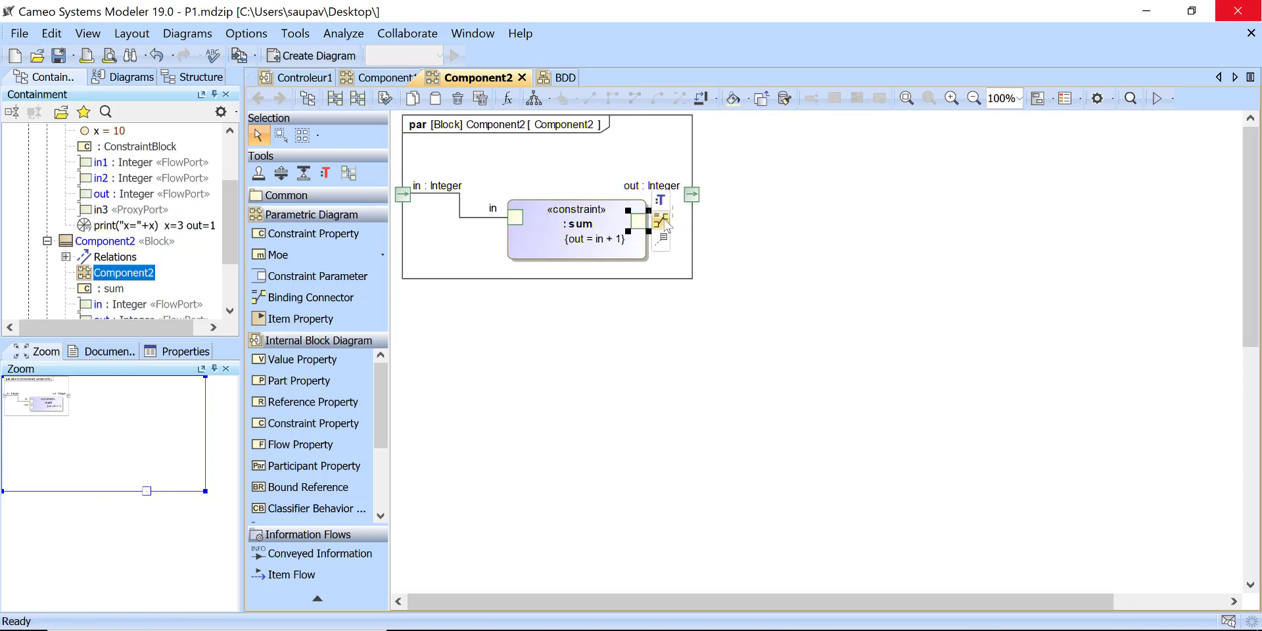
pyautogui.click(662, 220)
pyautogui.click(691, 193)
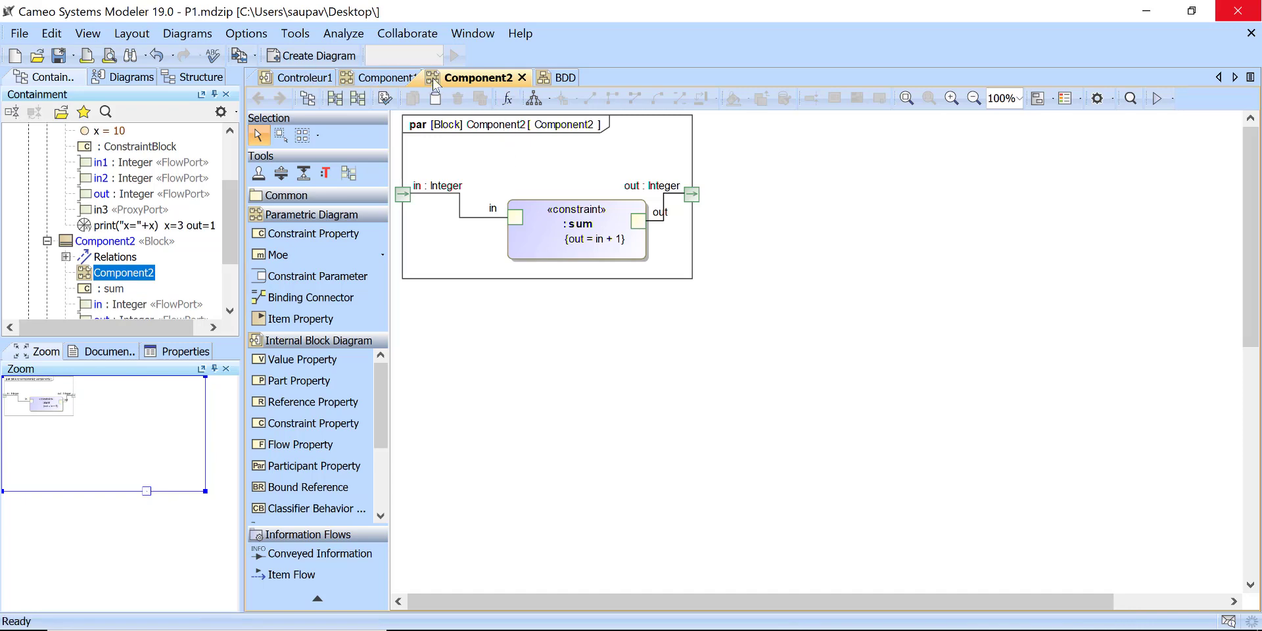
# Step: Review the blocks in the BDD, then start a simulation of the Controleur1 internal block diagram, terminating the execution in progress
pyautogui.click(566, 78)
pyautogui.scroll(3, 882, 274)
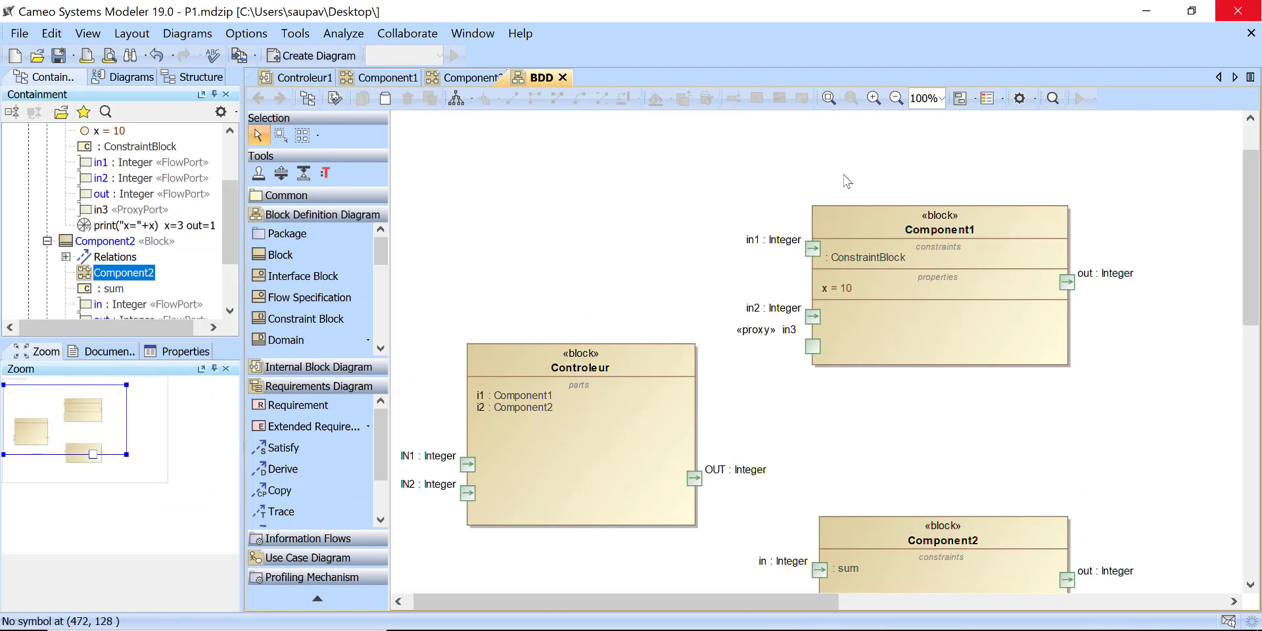
pyautogui.scroll(-3, 690, 256)
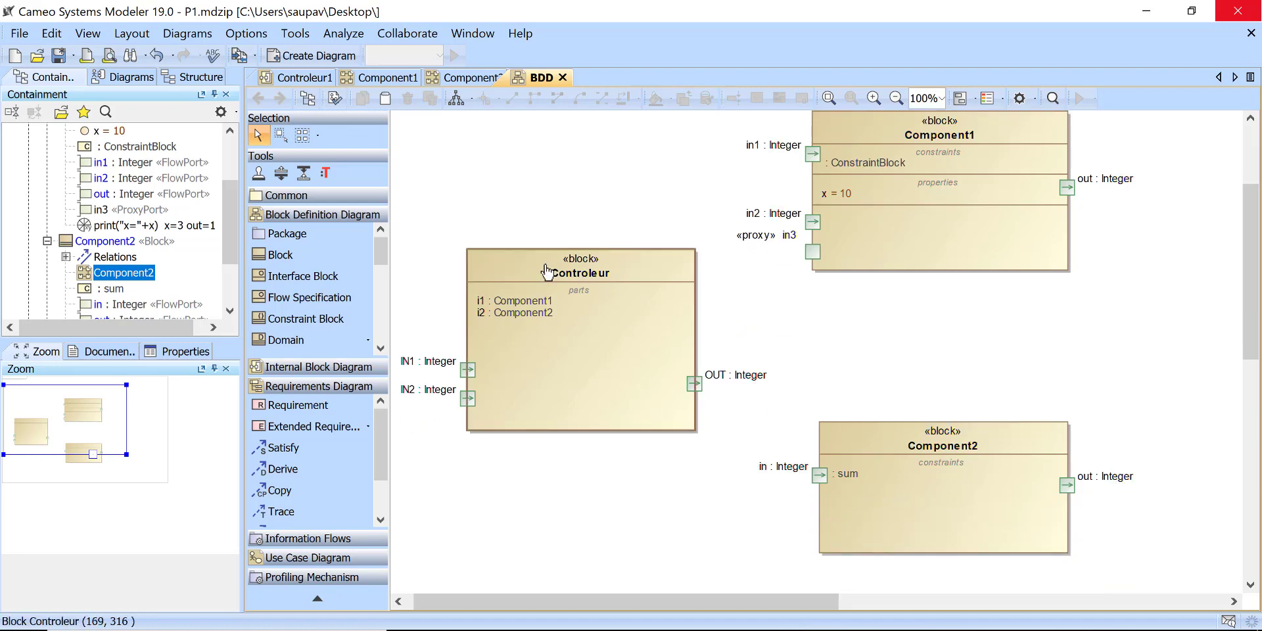
pyautogui.rightClick(545, 264)
pyautogui.click(514, 164)
pyautogui.click(289, 75)
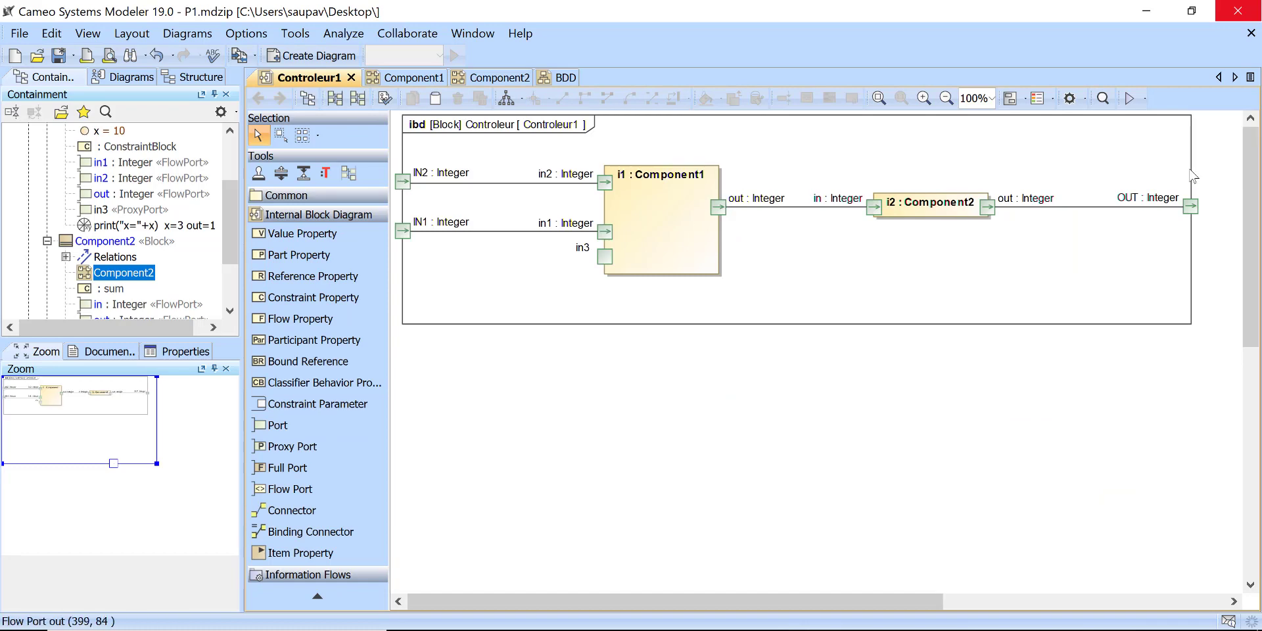
pyautogui.click(1145, 99)
pyautogui.click(1148, 117)
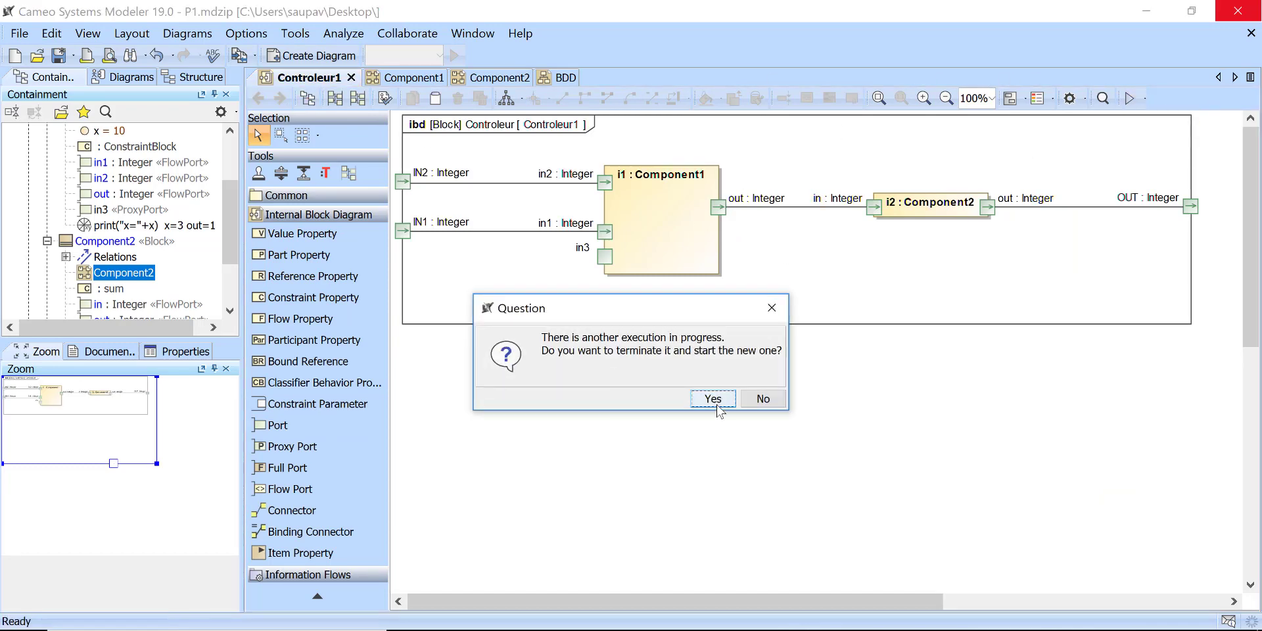
pyautogui.click(713, 399)
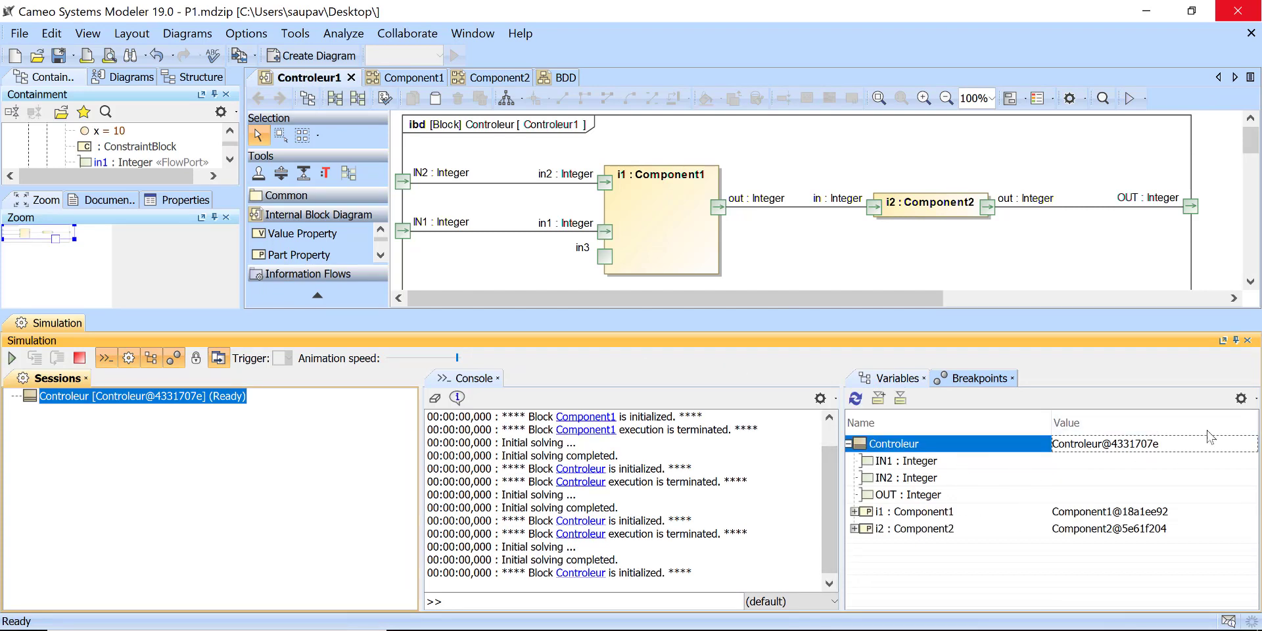
# Step: Hide the ports in the simulation's variables and show them again
pyautogui.click(1241, 399)
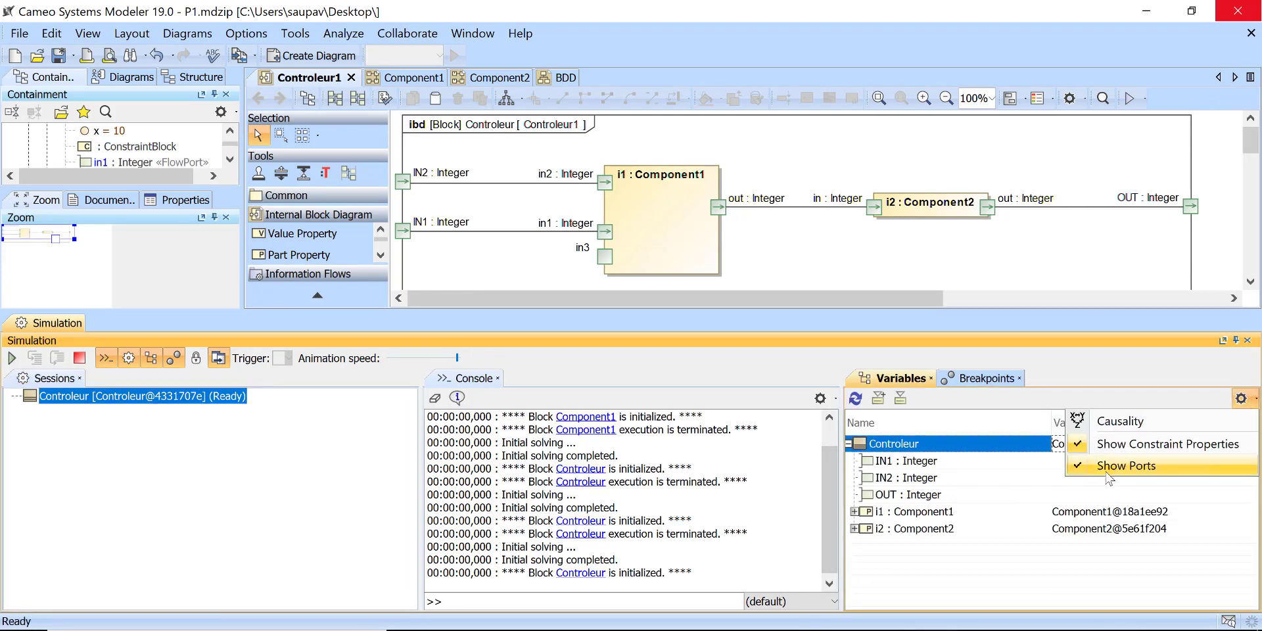
pyautogui.click(1099, 468)
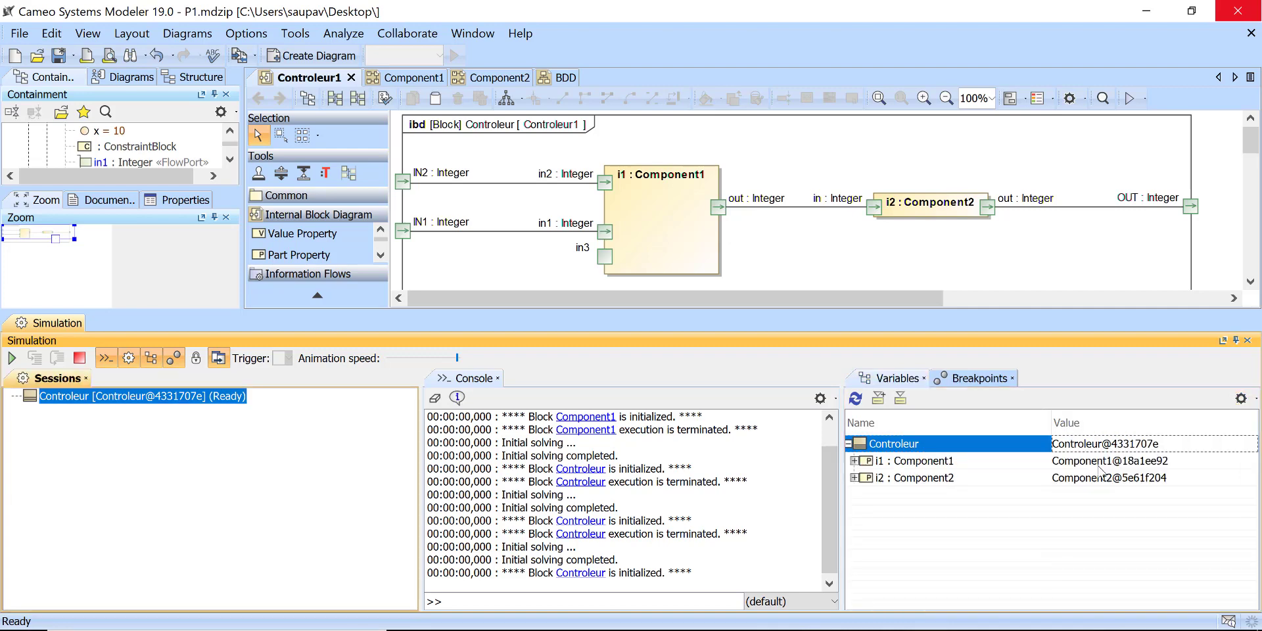
pyautogui.click(1241, 399)
pyautogui.click(1107, 467)
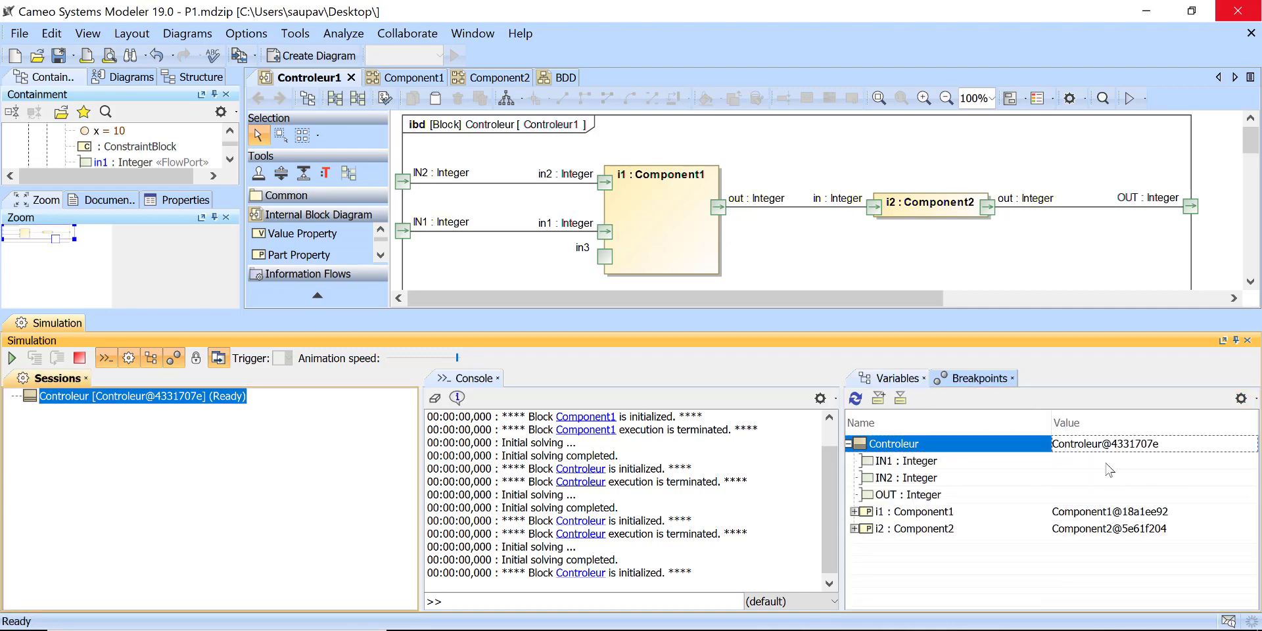
# Step: Set Controleur's simulation inputs IN1 to 1 and IN2 to 5
pyautogui.click(1069, 468)
pyautogui.click(1069, 478)
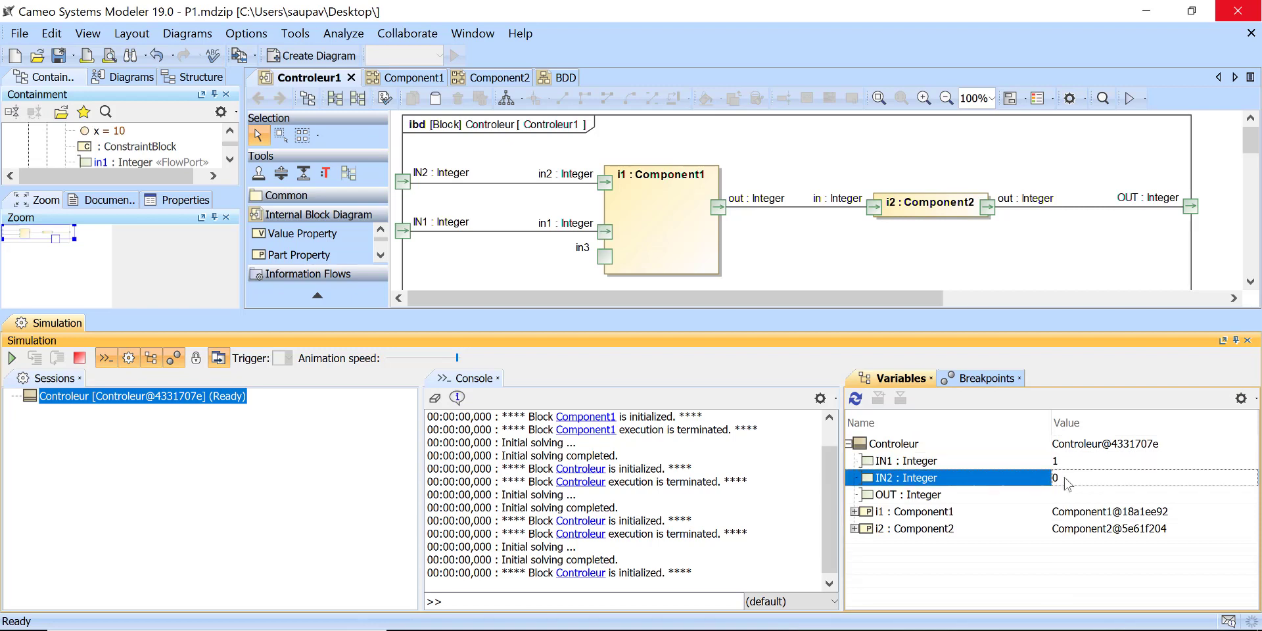
pyautogui.write('5')
pyautogui.click(1046, 499)
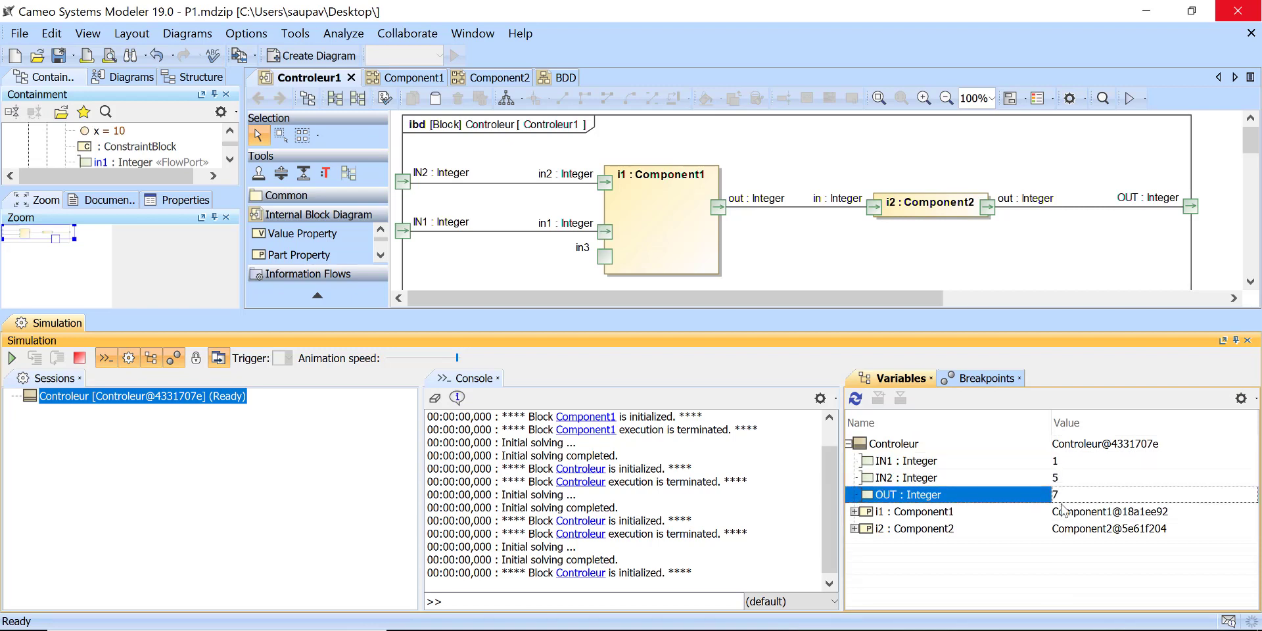
# Step: Expand parts i1 and i2 in the simulation variables and examine their port values
pyautogui.click(854, 512)
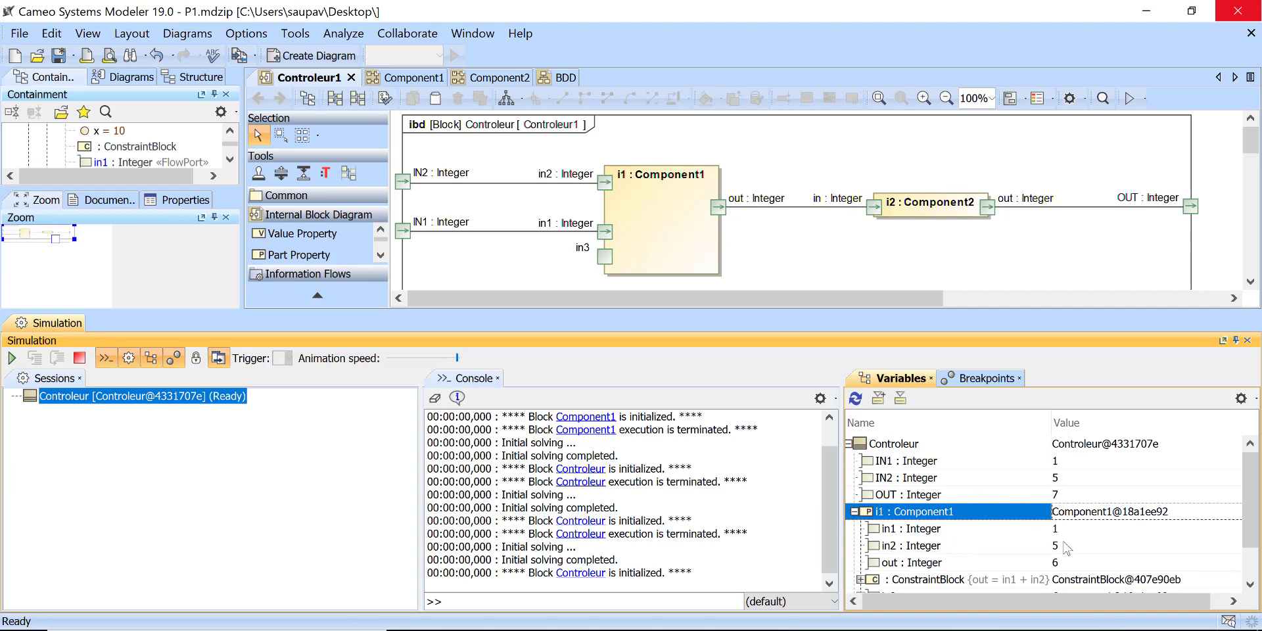
pyautogui.scroll(-1, 882, 564)
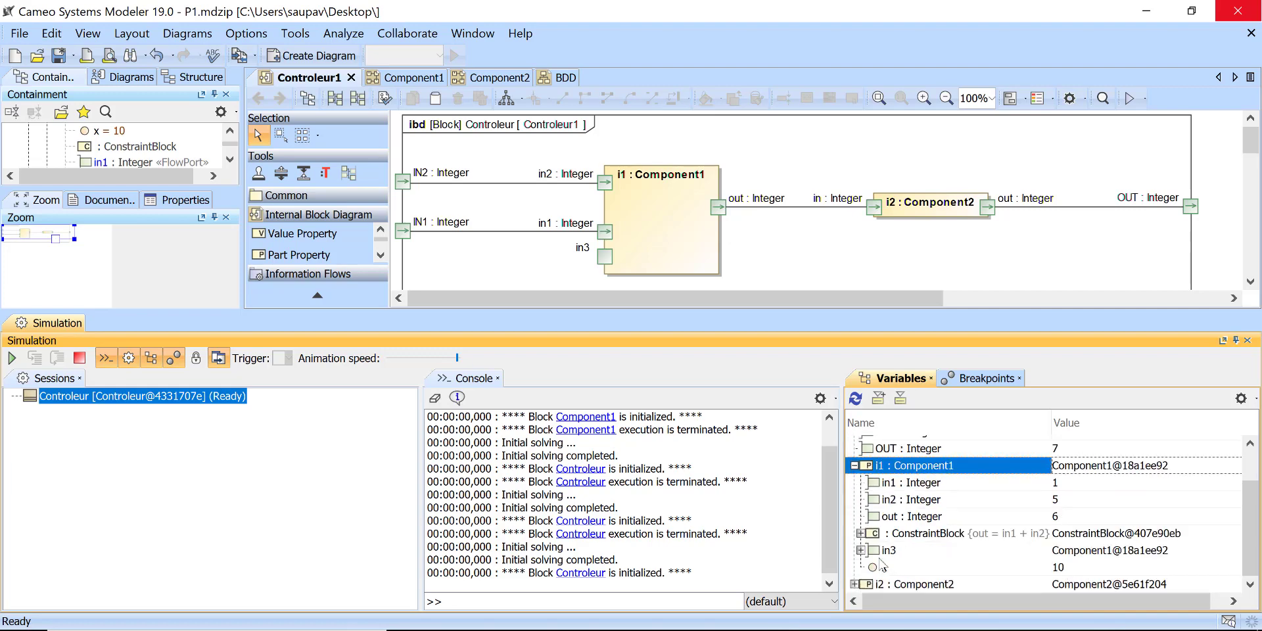
pyautogui.click(854, 584)
pyautogui.scroll(-1, 1065, 551)
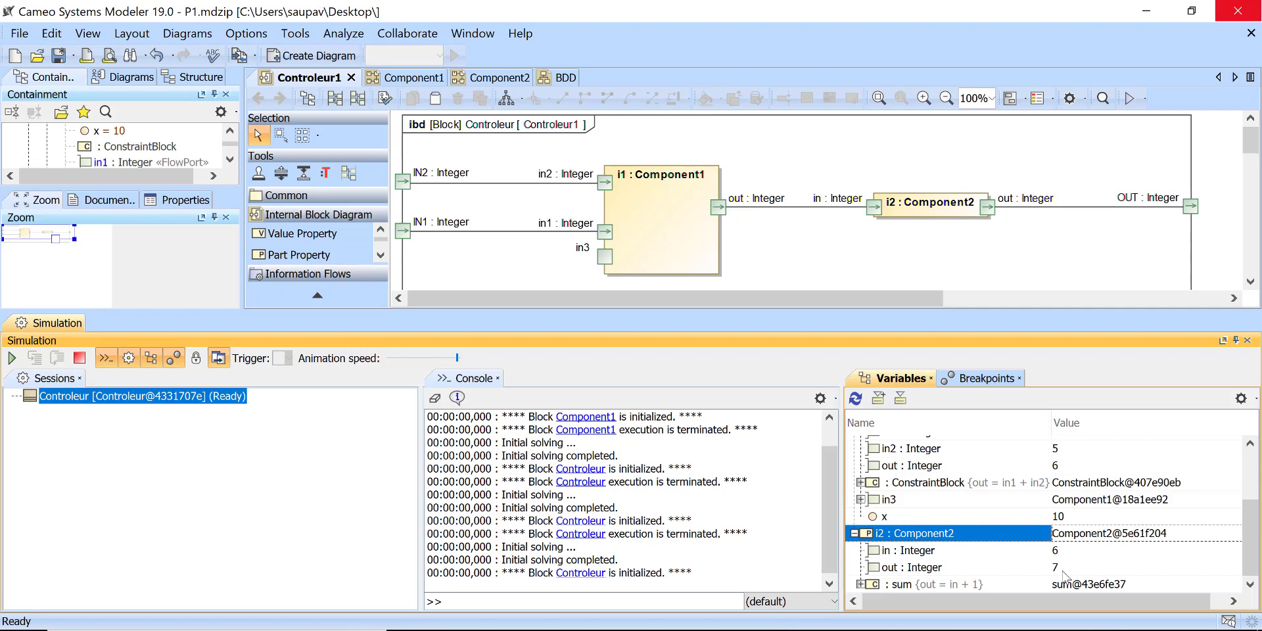
pyautogui.scroll(2, 1058, 564)
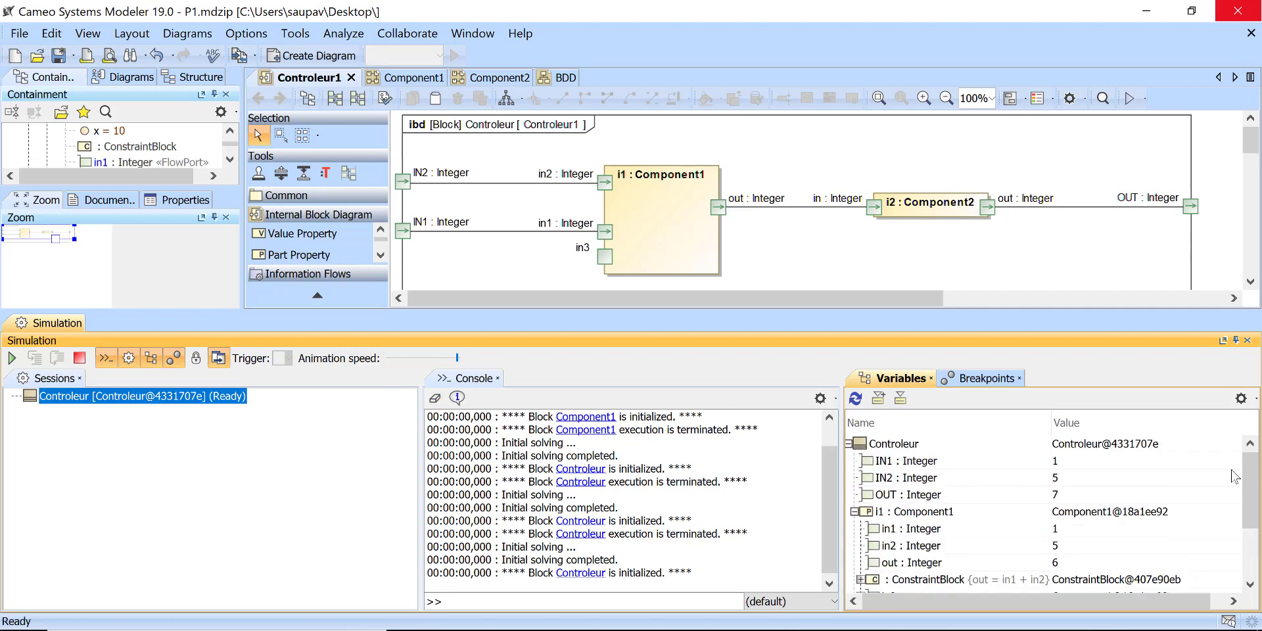
# Step: Export Controleur's simulated values to a new instance owned by a new package named results under MyControler
pyautogui.click(889, 447)
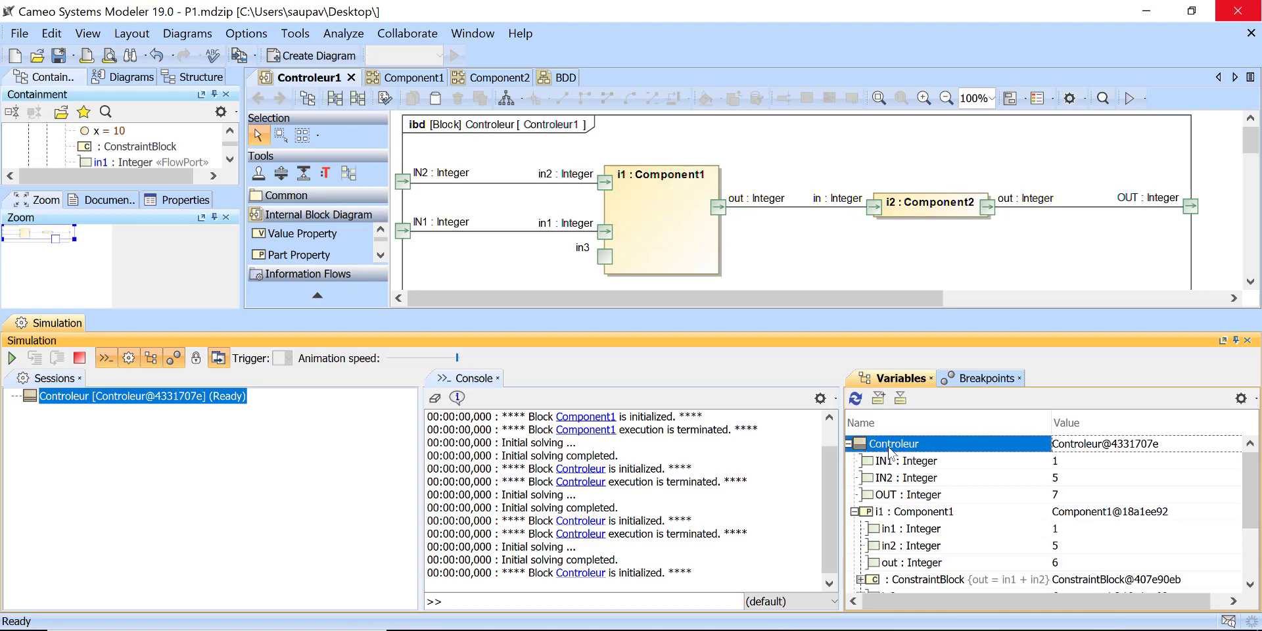
pyautogui.click(878, 400)
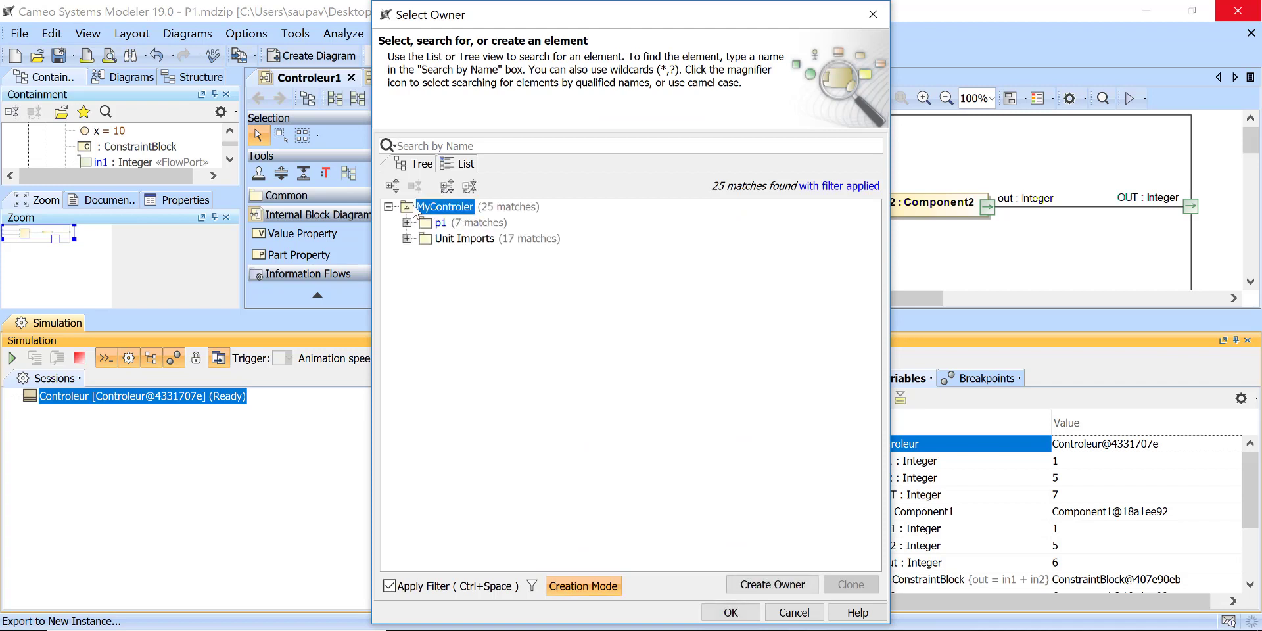
pyautogui.click(773, 584)
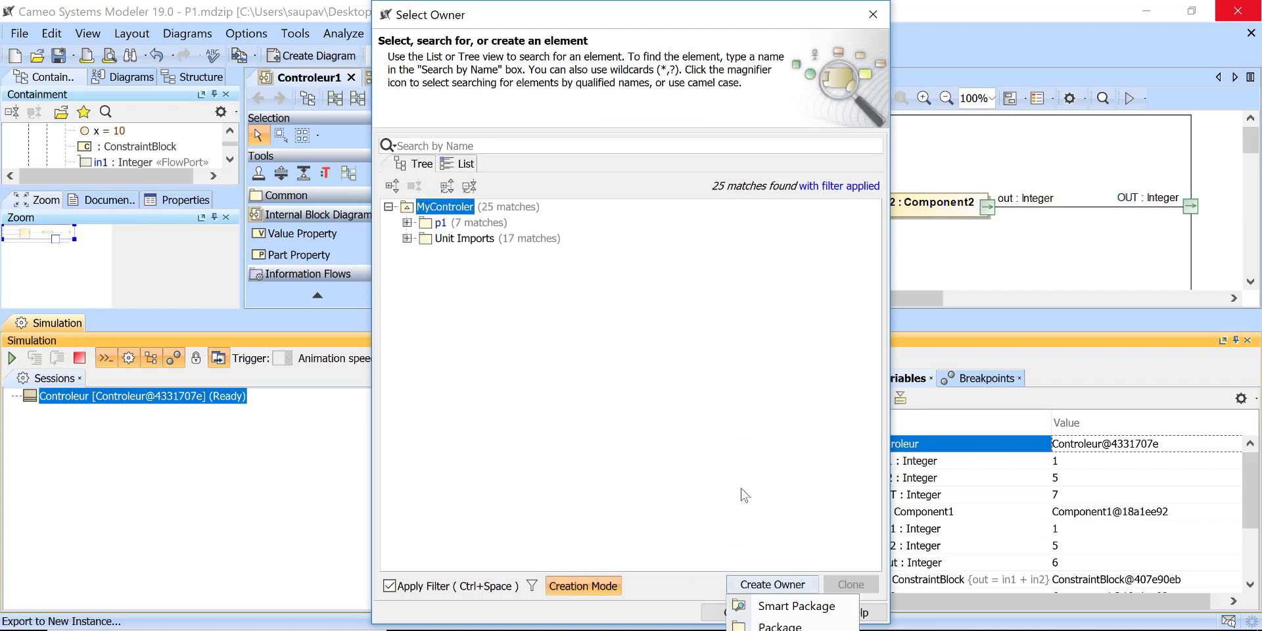
pyautogui.click(779, 625)
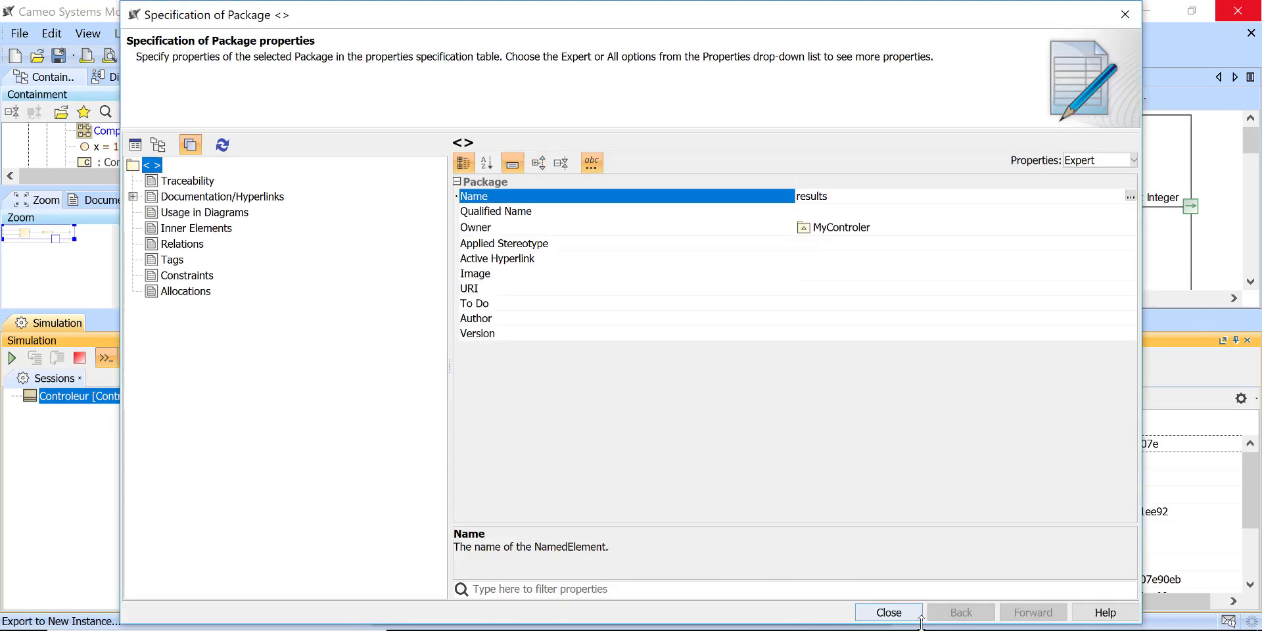
pyautogui.click(889, 612)
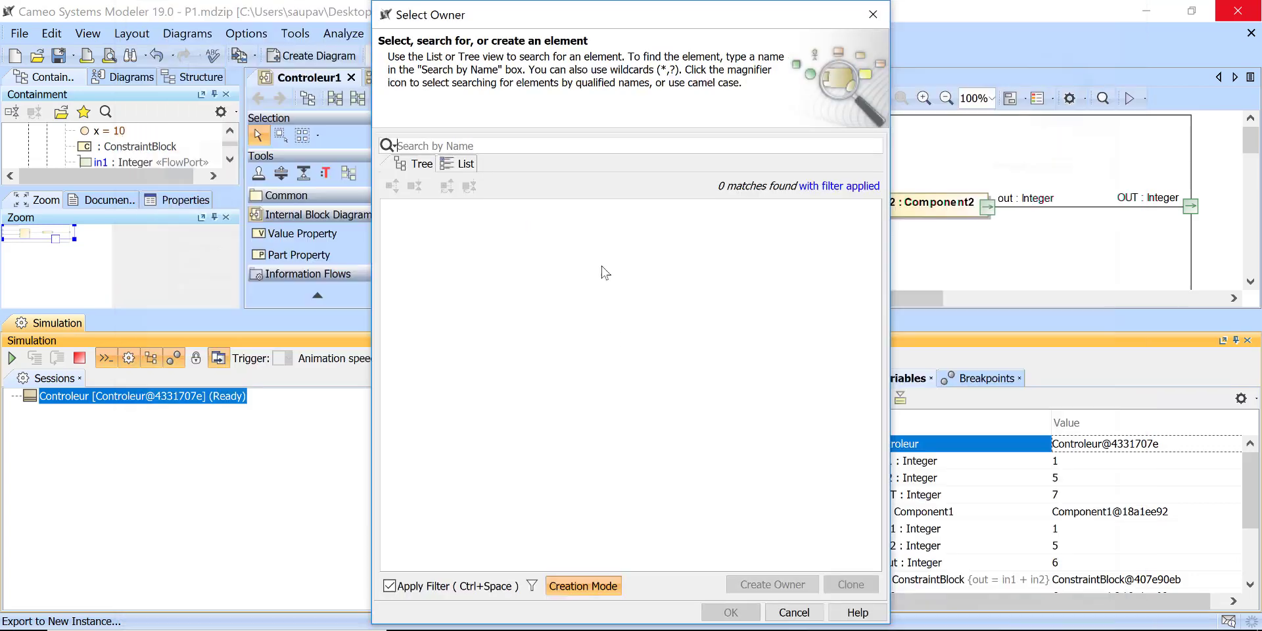
pyautogui.click(893, 612)
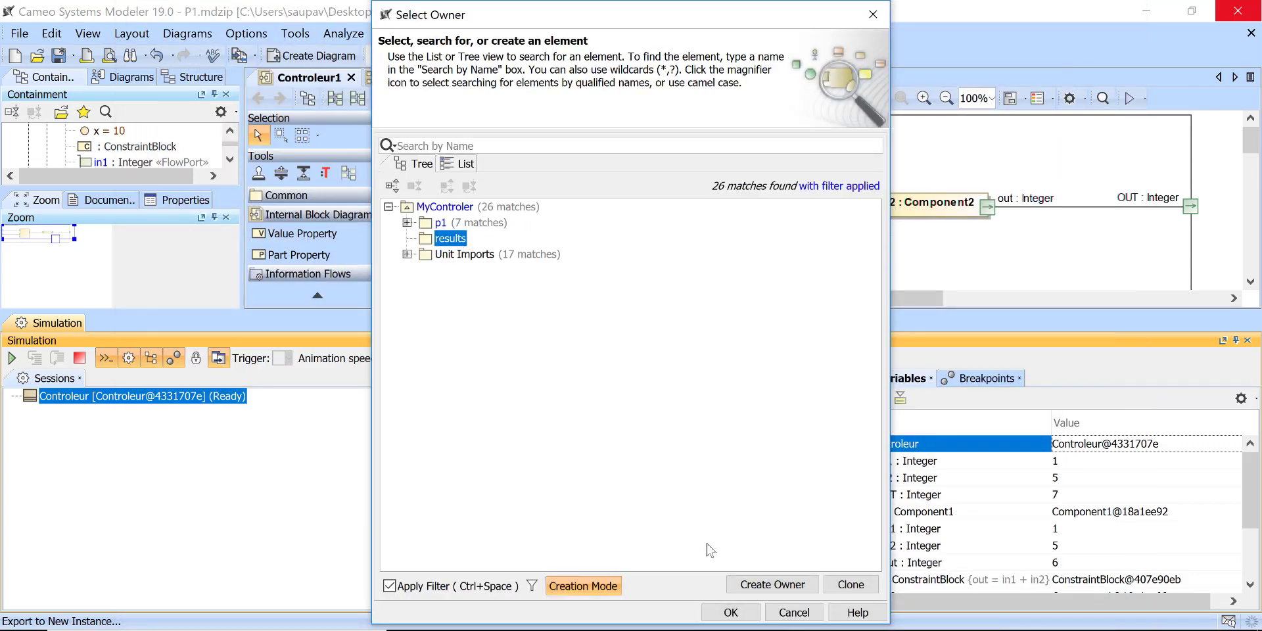
pyautogui.click(730, 612)
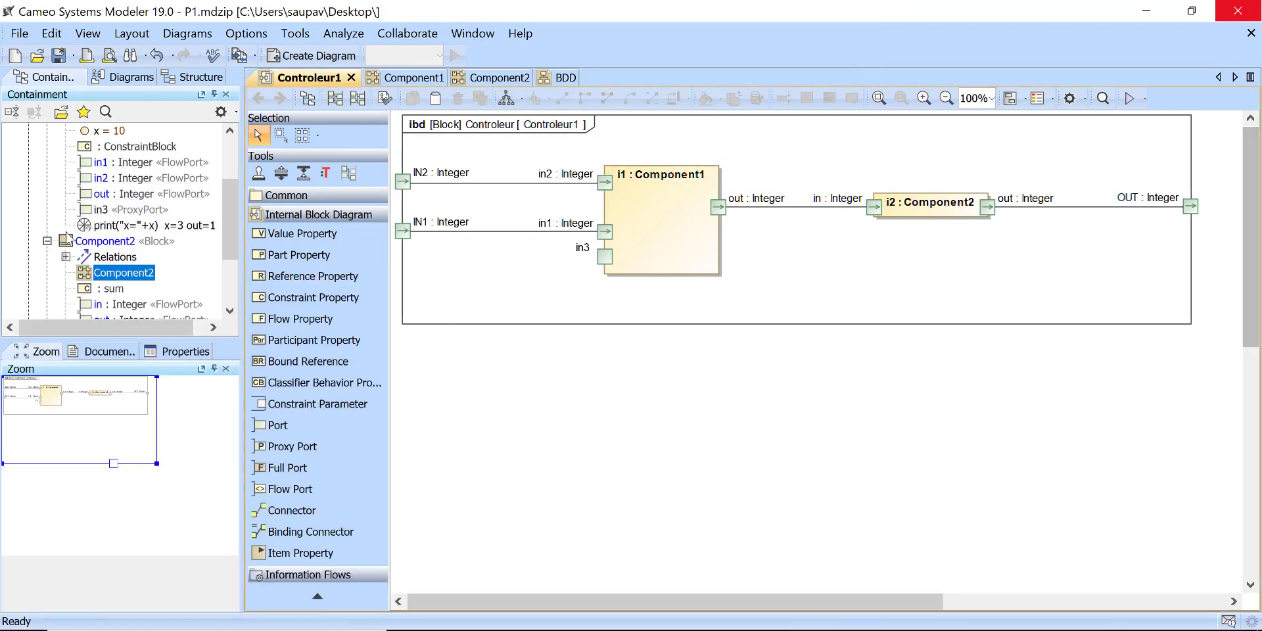
# Step: Simulate the exported controleur instance from the results package, terminating the execution in progress
pyautogui.scroll(2, 58, 168)
pyautogui.click(47, 178)
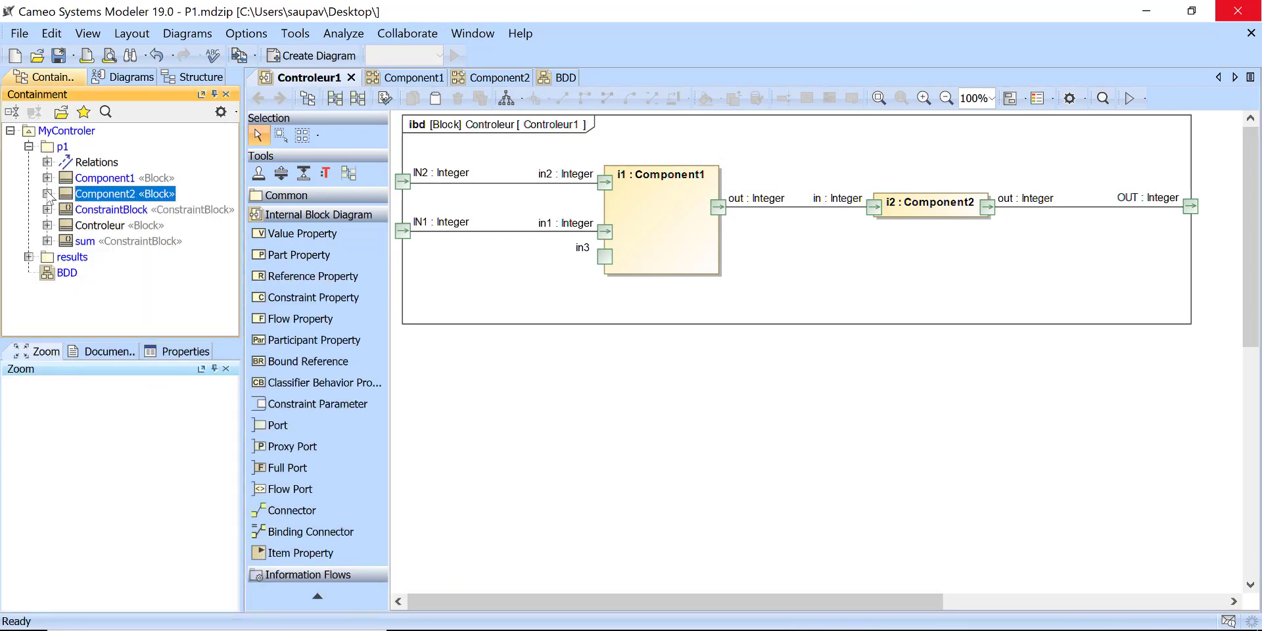
pyautogui.click(29, 257)
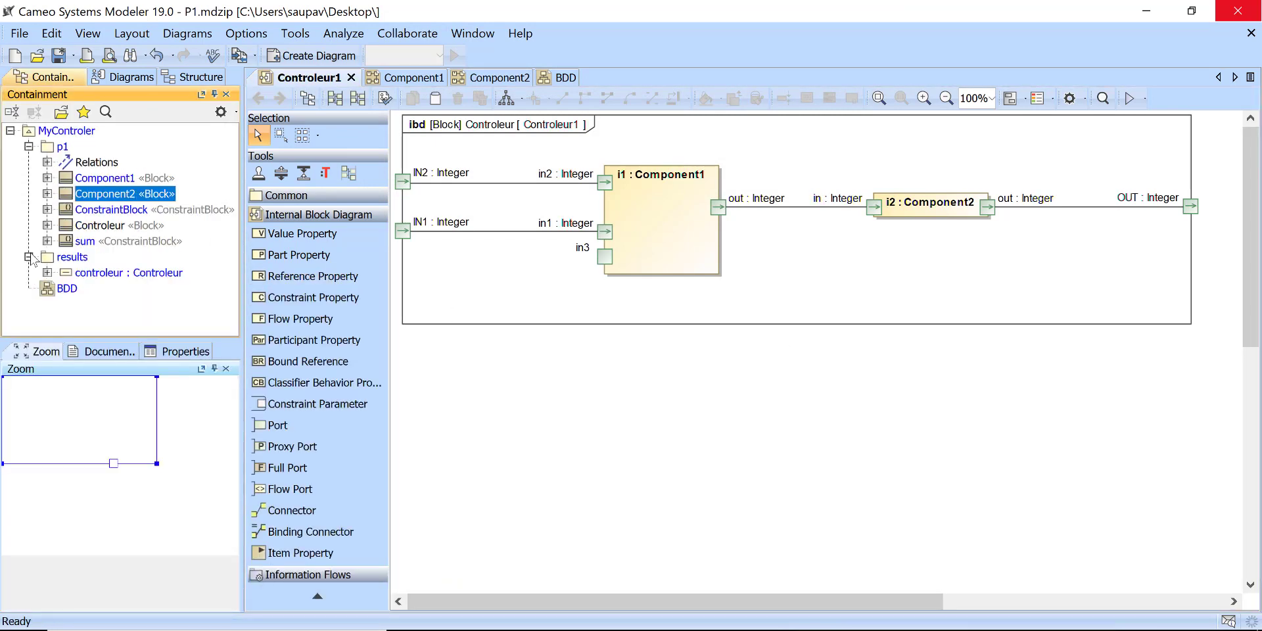
pyautogui.click(82, 273)
pyautogui.rightClick(82, 276)
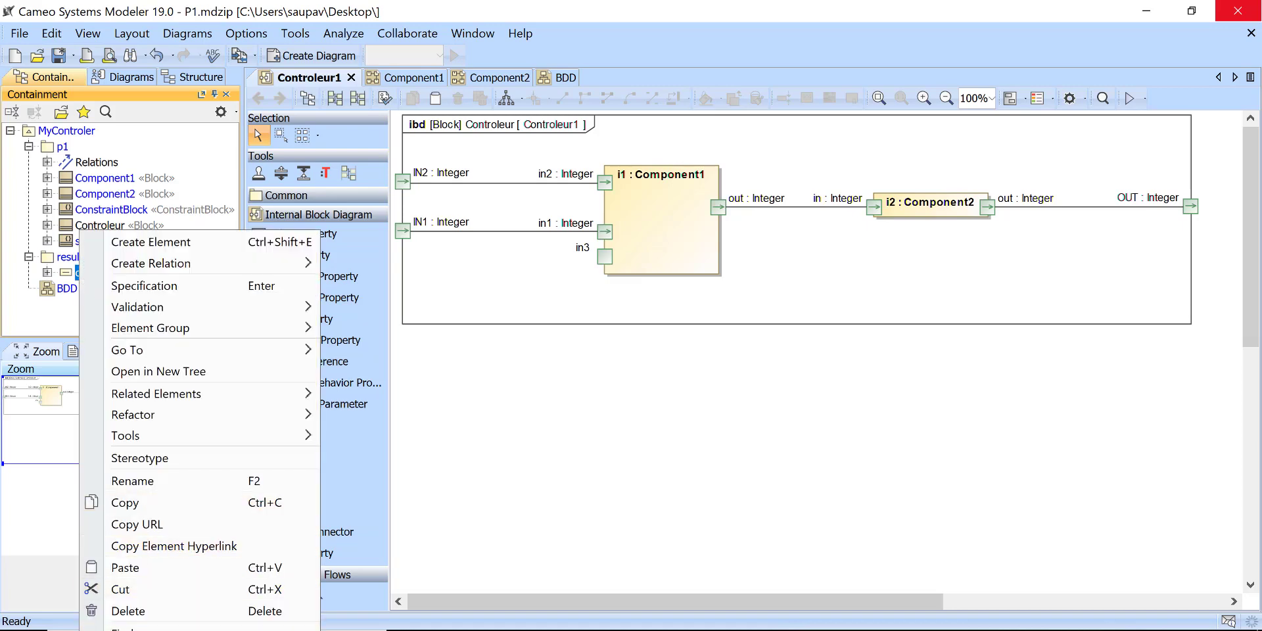
pyautogui.click(200, 629)
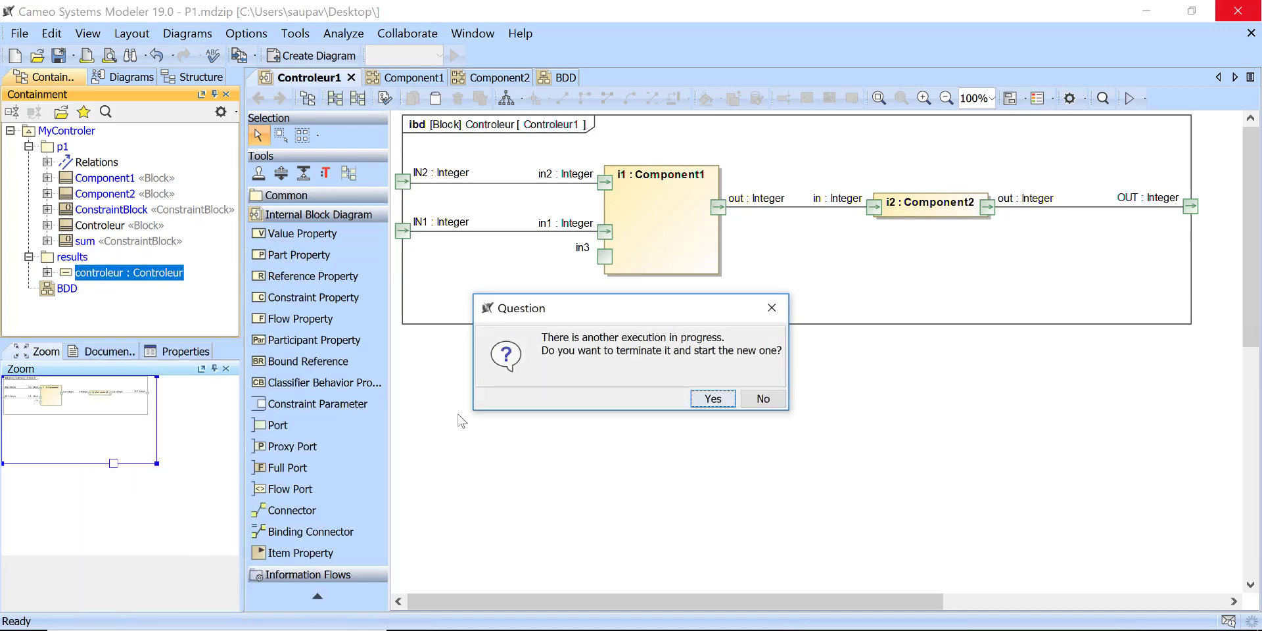
pyautogui.click(718, 405)
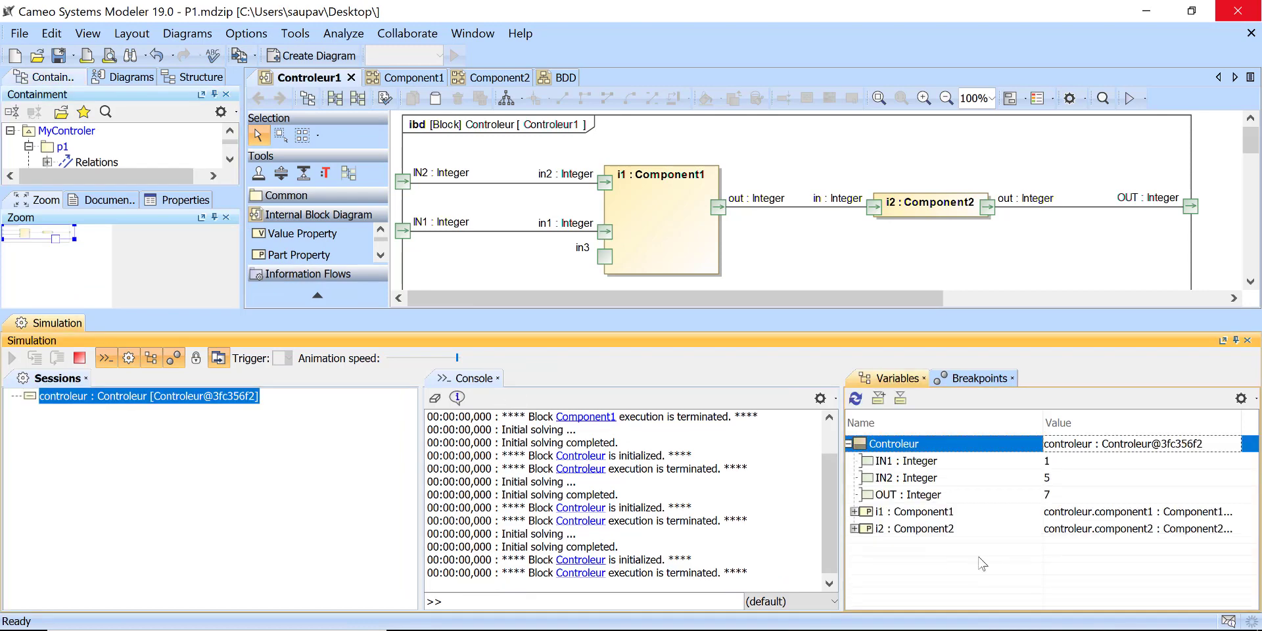
# Step: Expand part i1 in the controleur instance's simulation variables and examine its stored values
pyautogui.click(856, 512)
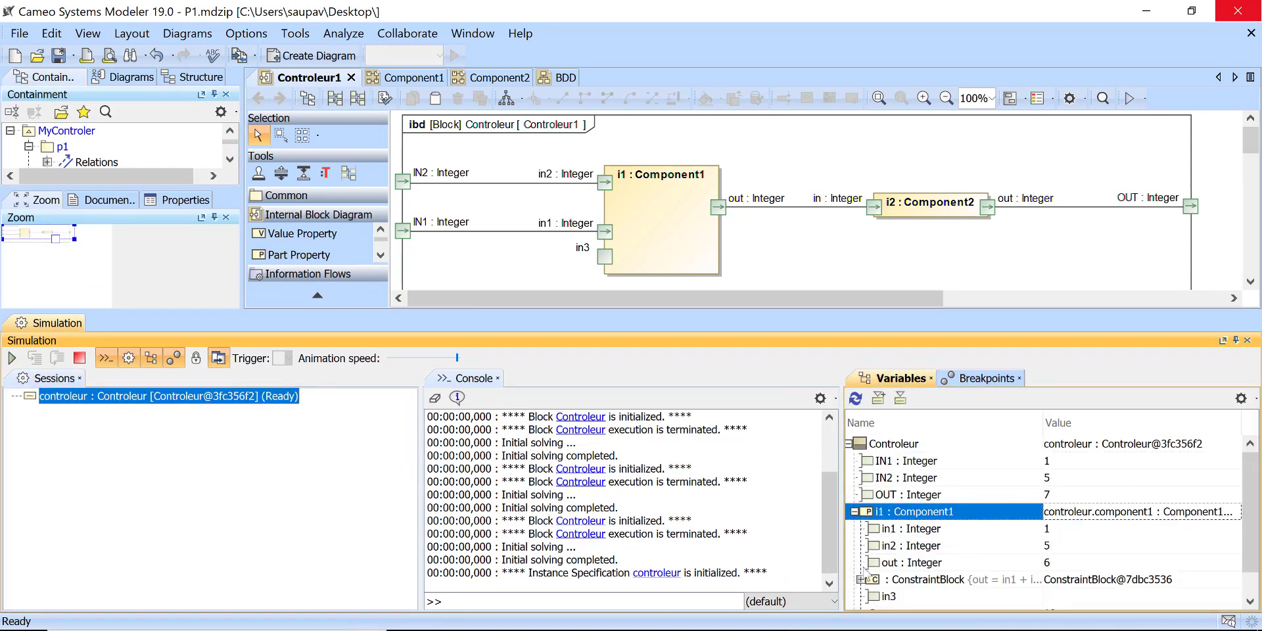
pyautogui.scroll(-1, 898, 576)
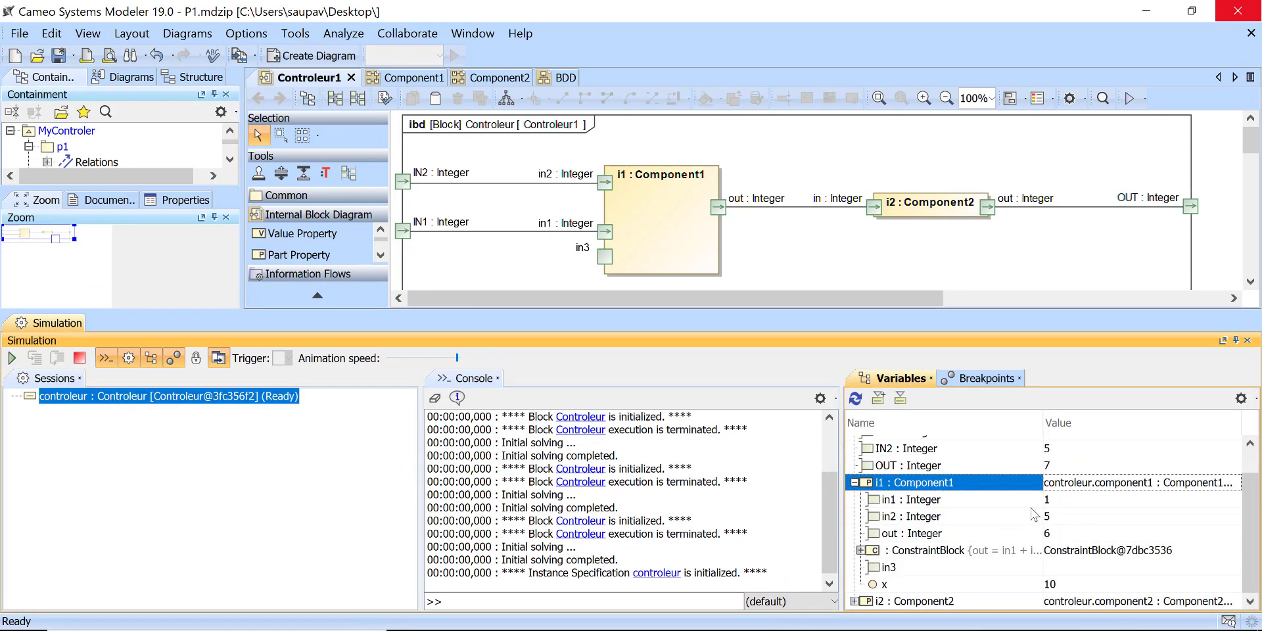